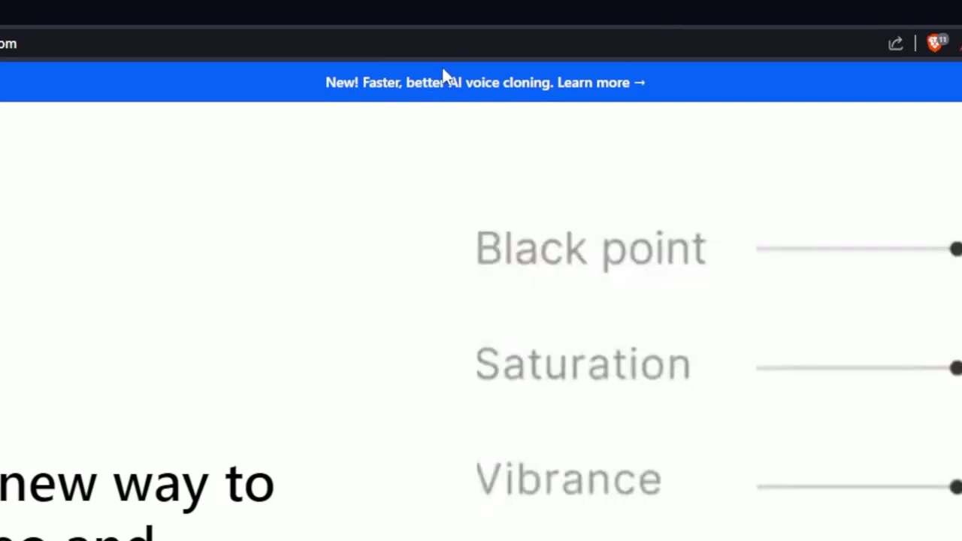
# Open and skim the AI voice cloning announcement, then switch to the Descript desktop app
pyautogui.click(444, 82)
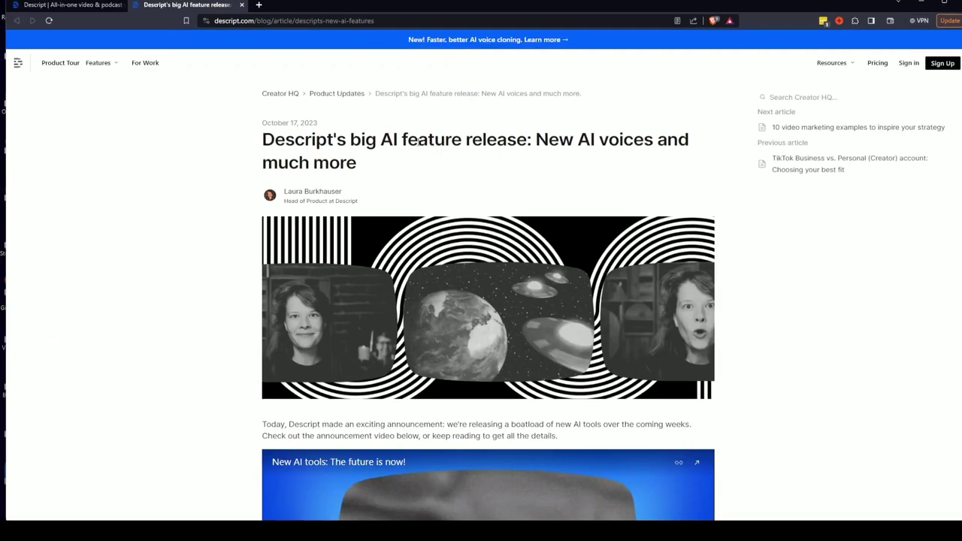
pyautogui.scroll(-6, 405, 196)
pyautogui.scroll(-3, 404, 241)
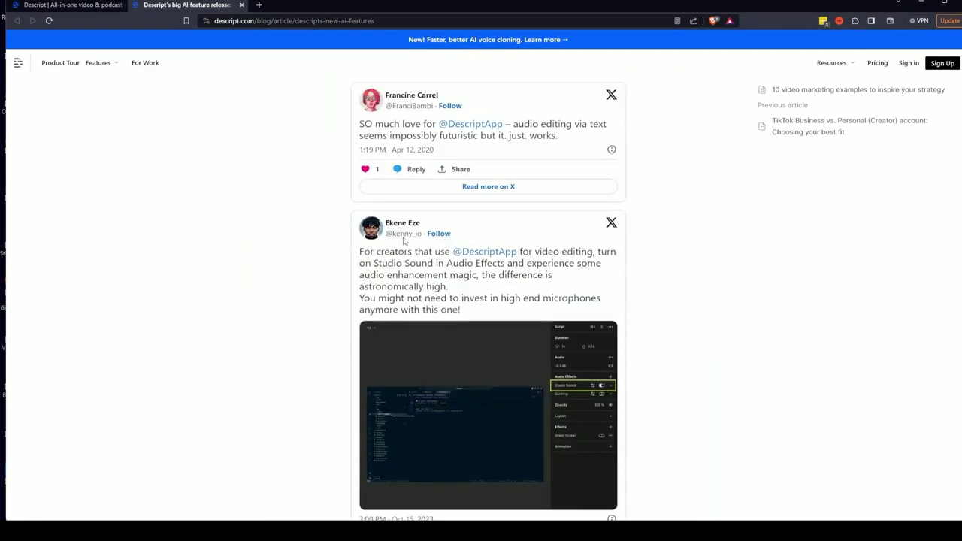
pyautogui.scroll(5, 461, 171)
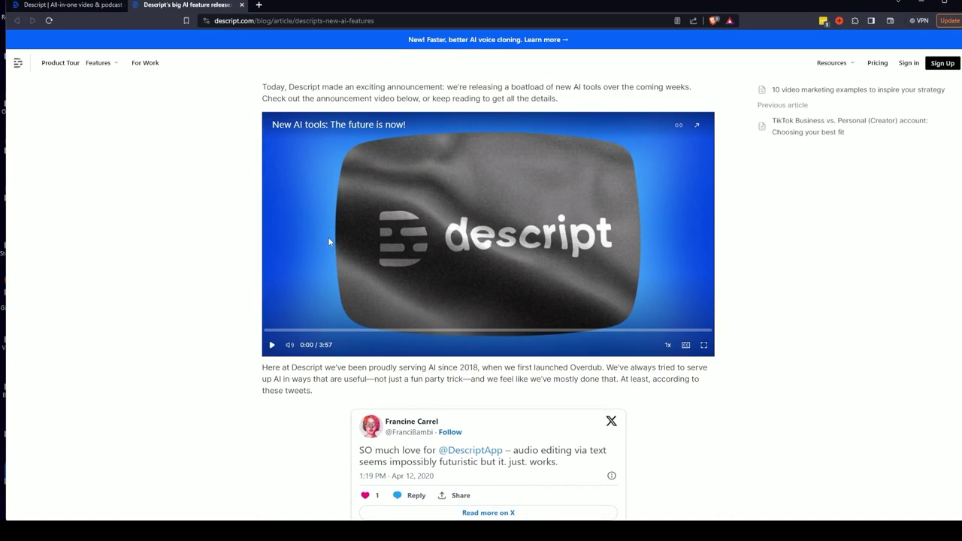
pyautogui.scroll(-5, 329, 238)
pyautogui.scroll(-5, 327, 247)
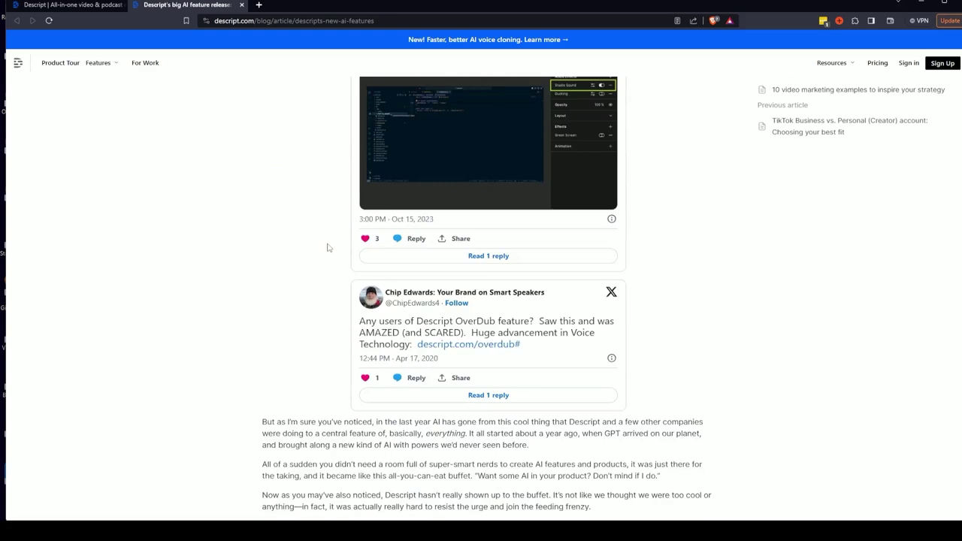
pyautogui.scroll(10, 328, 247)
pyautogui.scroll(4, 329, 244)
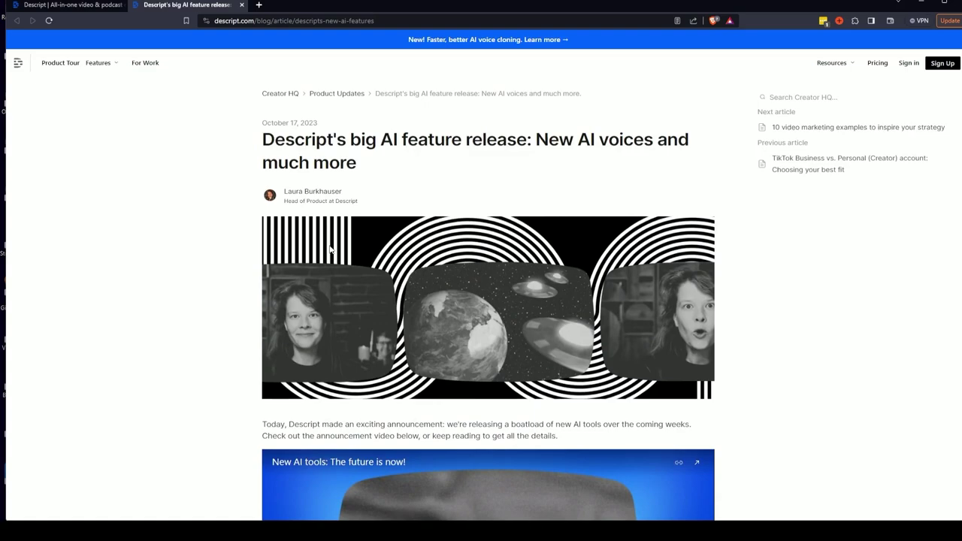
pyautogui.hotkey('alt', 'Tab')
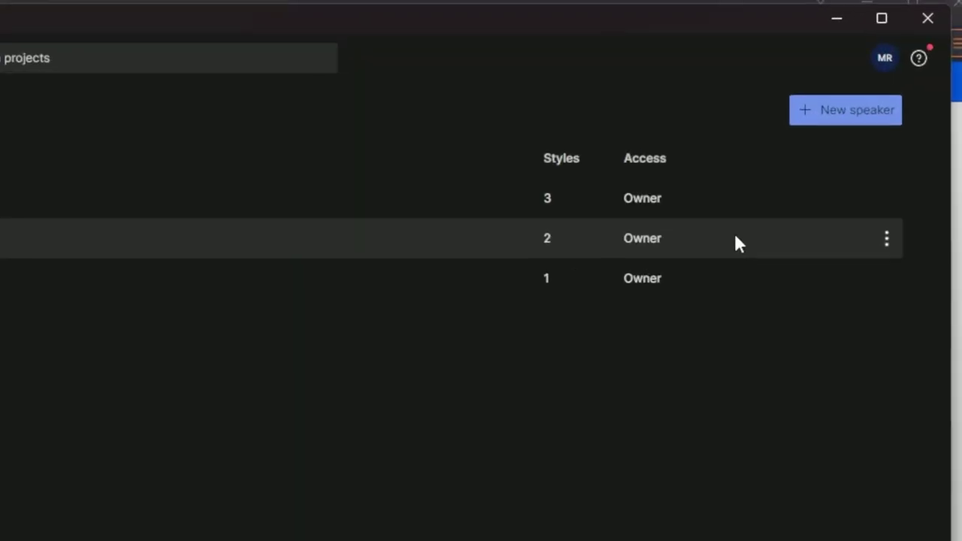
# Start a new AI speaker and replace its suggested name with one ending in 'New Descript'
pyautogui.click(836, 118)
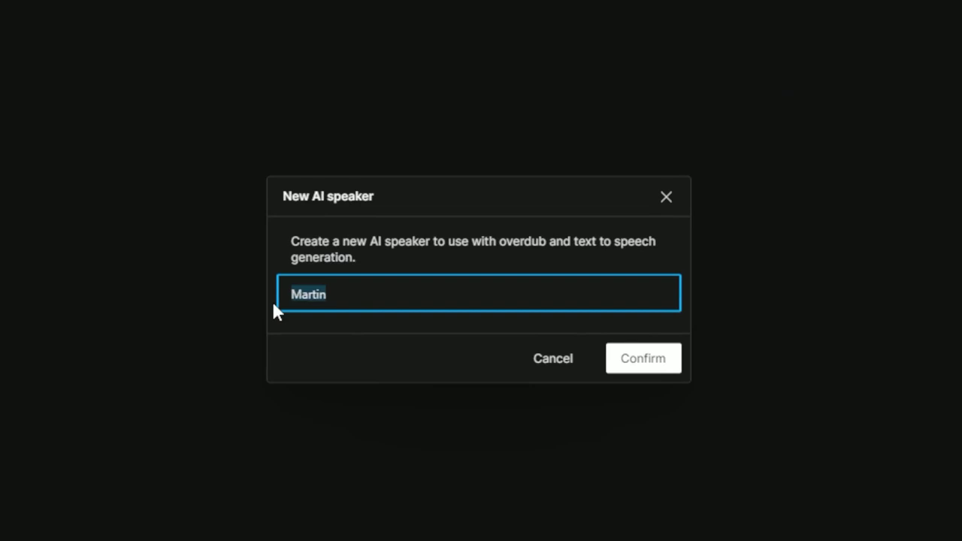
pyautogui.press('BackSpace')
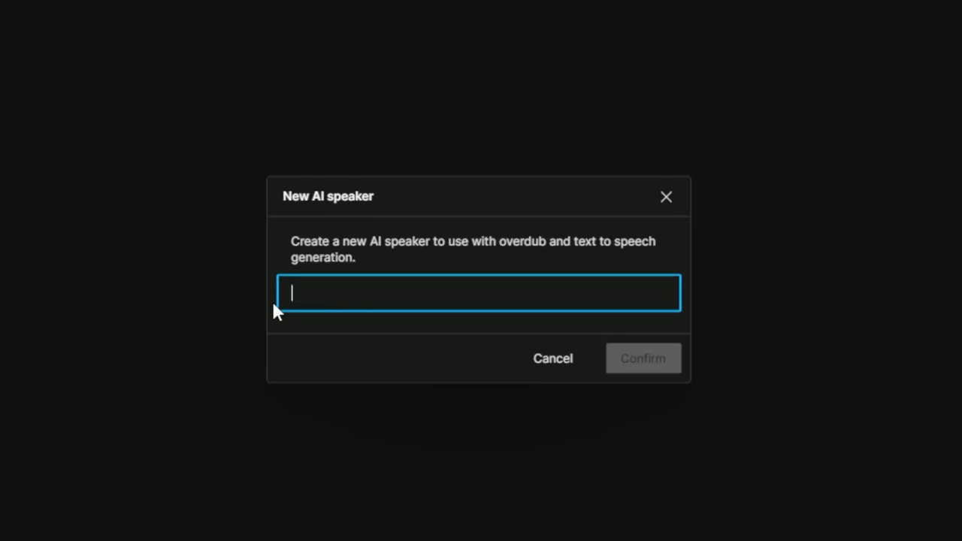
pyautogui.write('Ma')
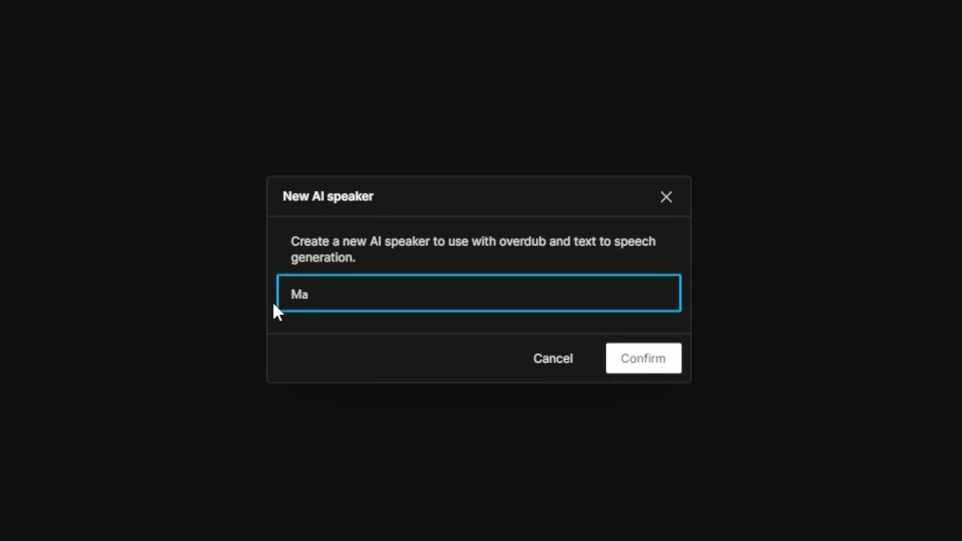
pyautogui.write('rtin New Descript')
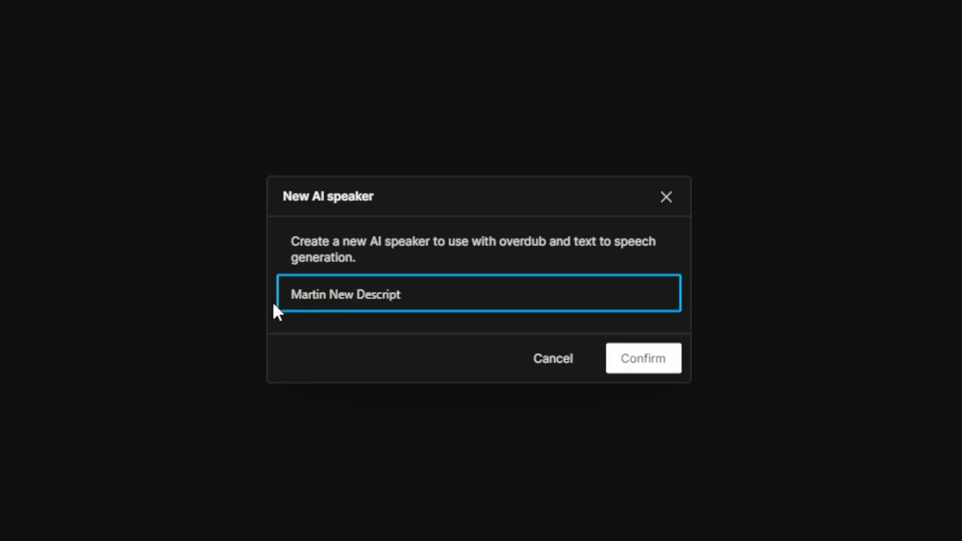
# Confirm the new AI speaker and record a 32-second reading of its training statement
pyautogui.click(644, 361)
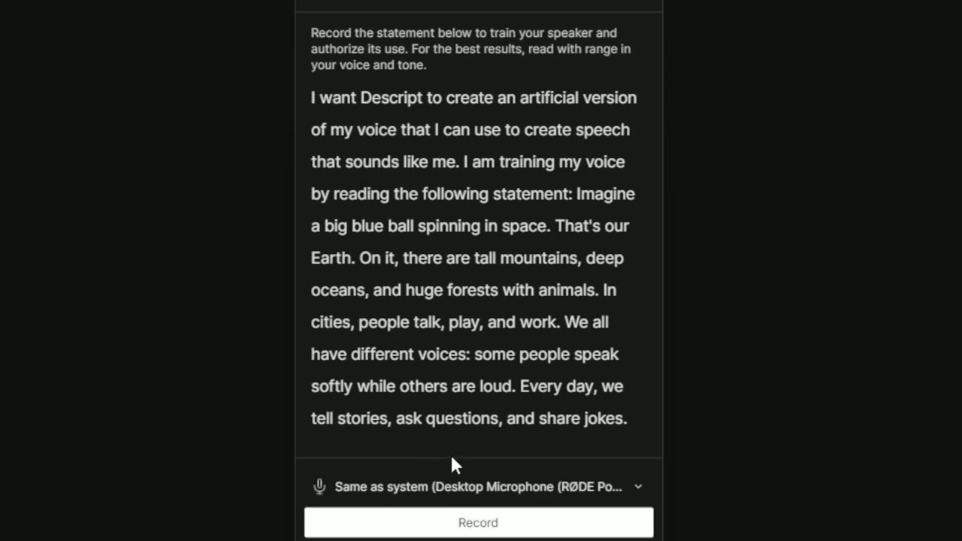
pyautogui.click(448, 526)
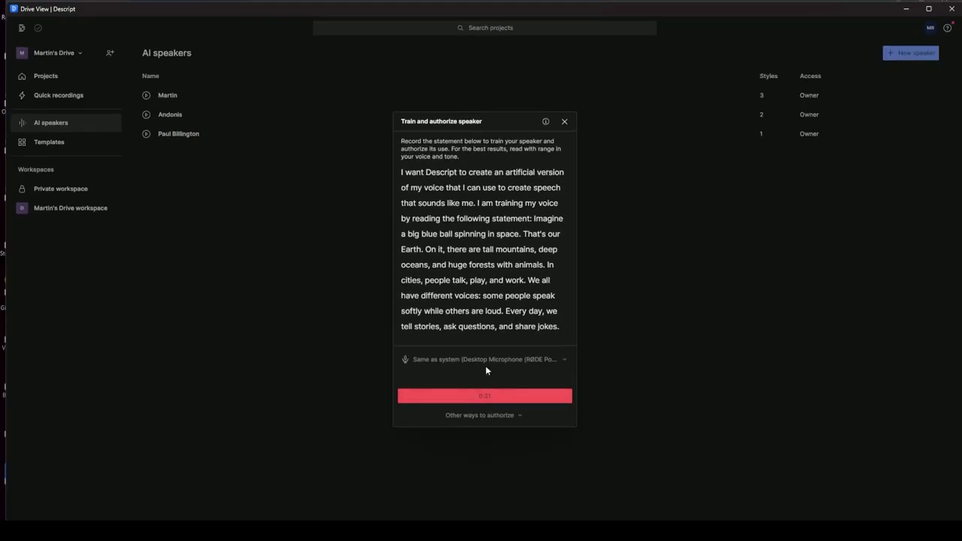
pyautogui.click(474, 398)
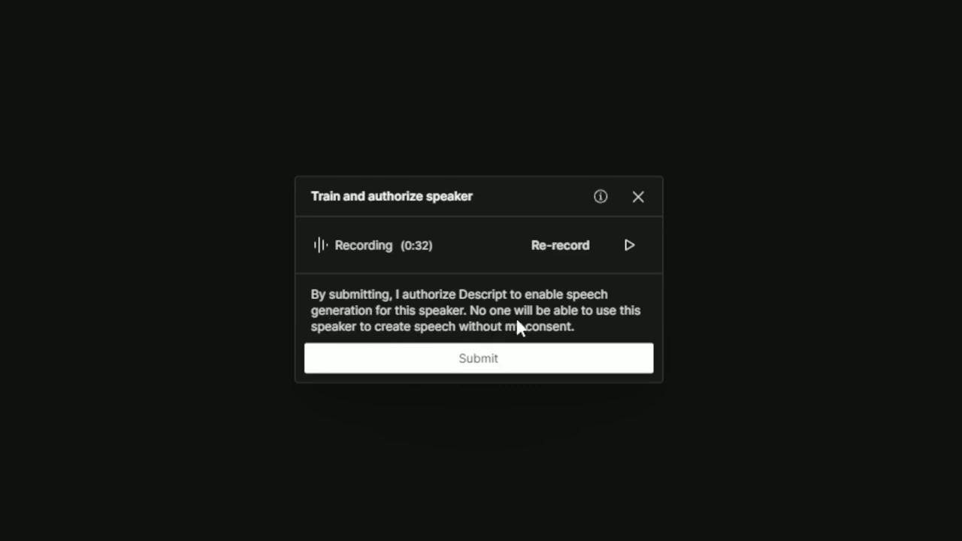
# Submit the training recording to authorize the new AI speaker
pyautogui.click(465, 362)
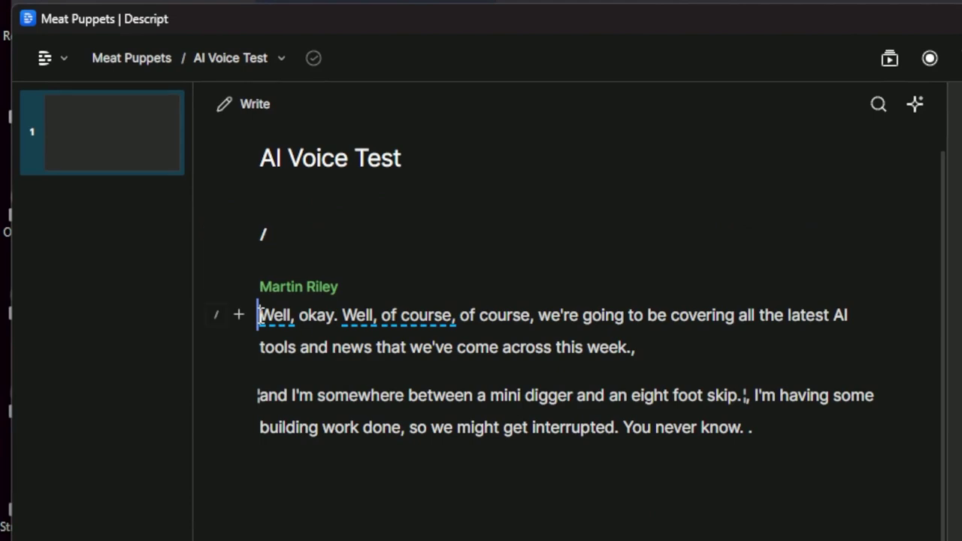
# Play the recording's opening briefly, then put the cursor on the empty line above the transcript
pyautogui.press('space')
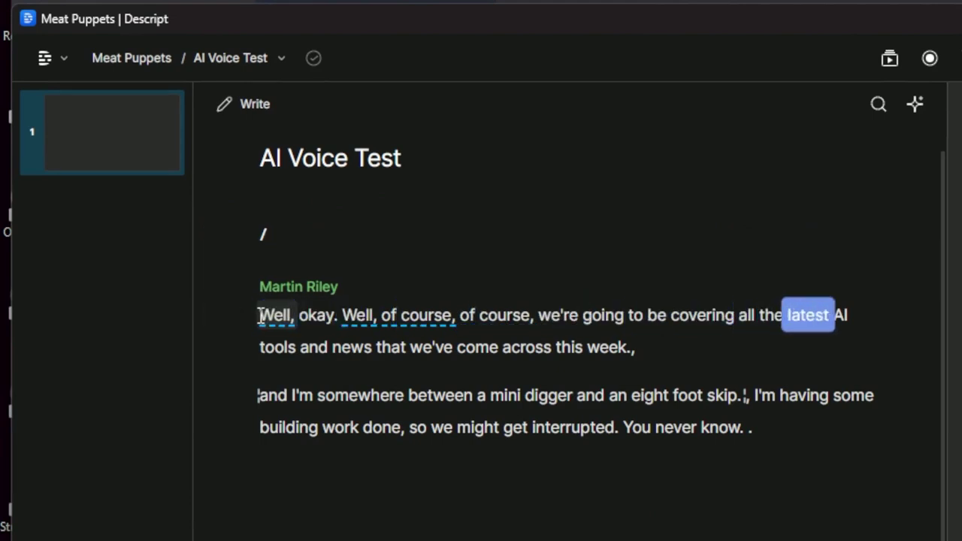
pyautogui.press('space')
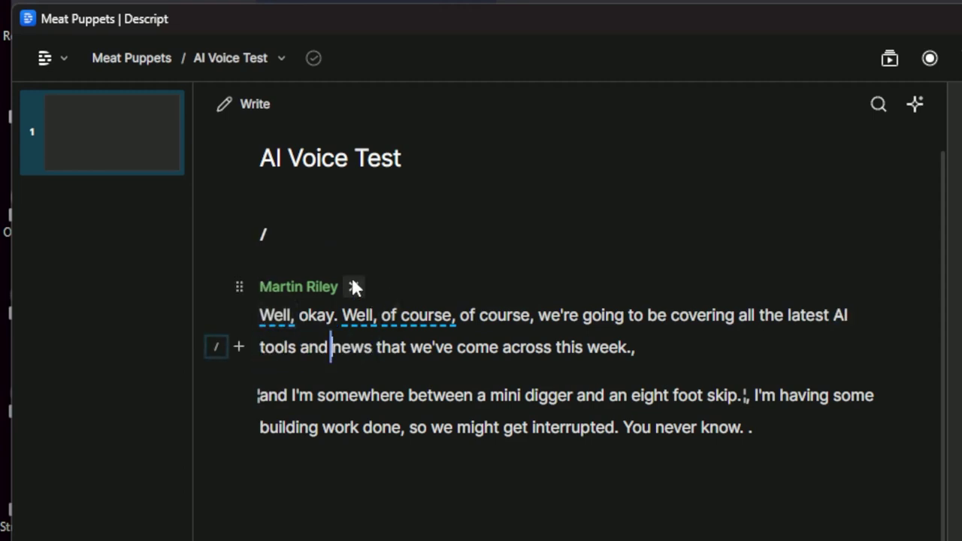
pyautogui.click(282, 233)
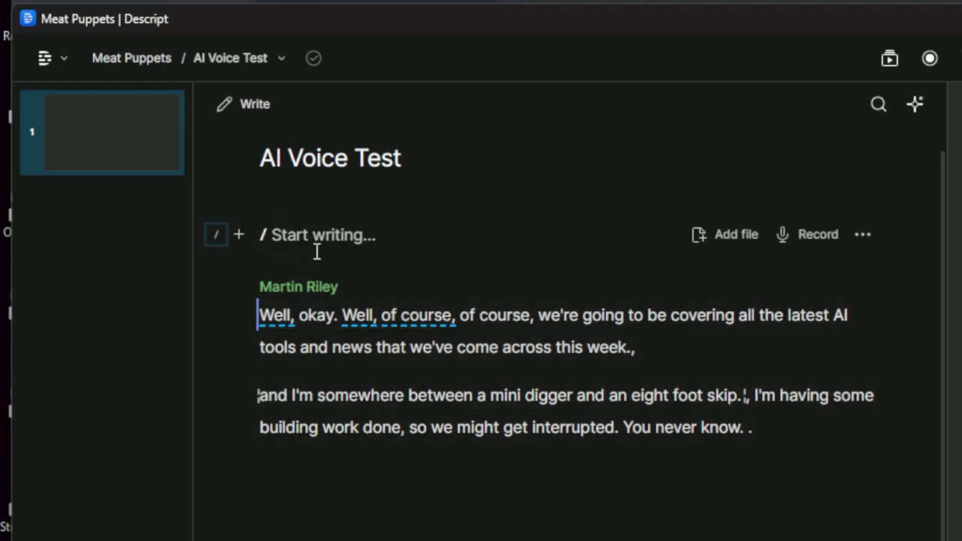
pyautogui.click(299, 253)
# Paste the copied two transcript paragraphs as new script text above the recording
pyautogui.write("Well, okay. Well, of course, of course, we're going to be convering all the latest AI tools and news that we've come across this week and I'm somewhere between a mini digger and an eight foot skip. I 'm having some building work done, ao we might get interrupted. You never know.")
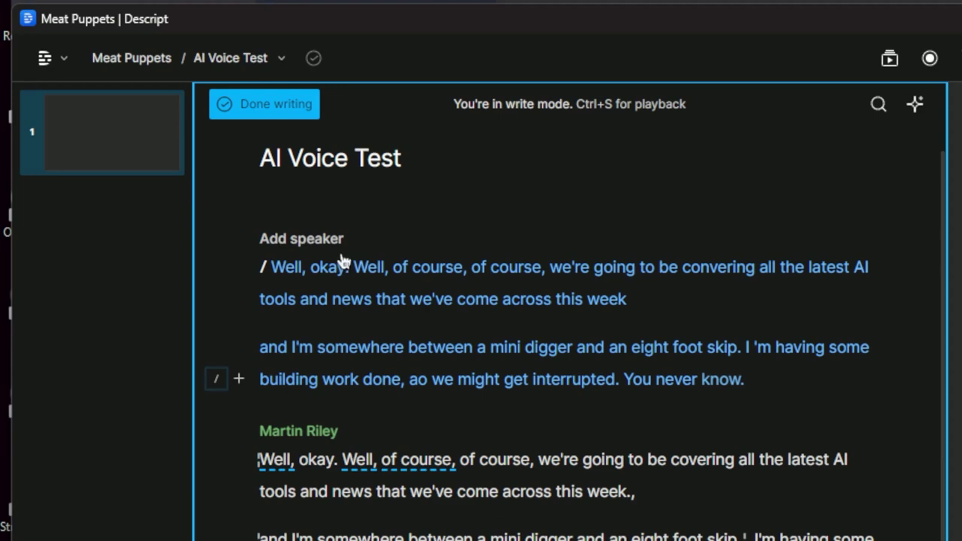
# Assign the newly cloned AI speaker to the pasted script, dismissing the second paragraph's speaker list
pyautogui.click(305, 239)
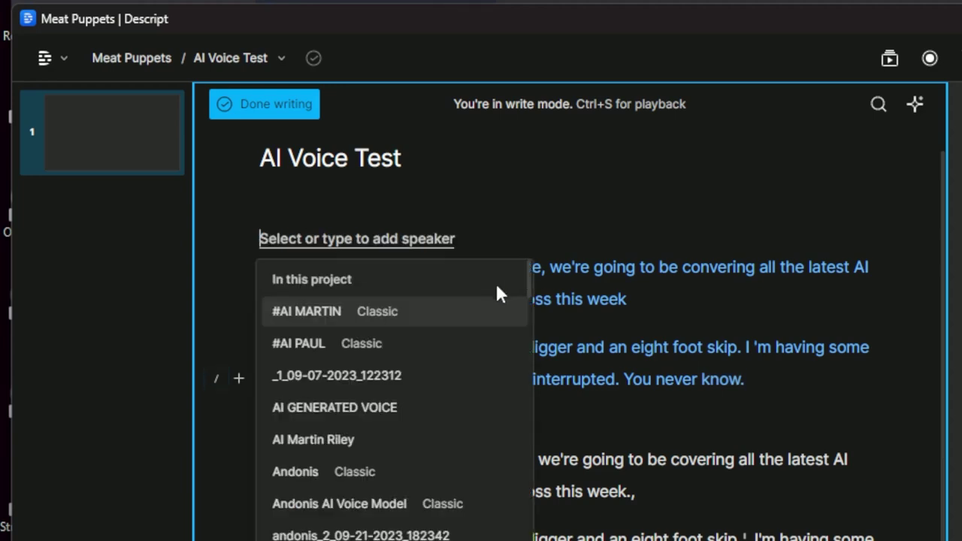
pyautogui.scroll(-10, 446, 376)
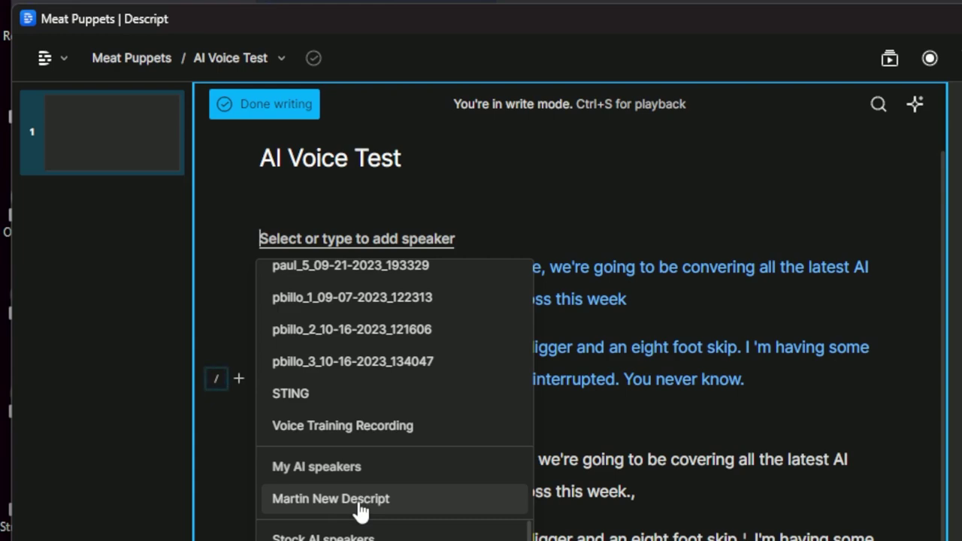
pyautogui.click(361, 500)
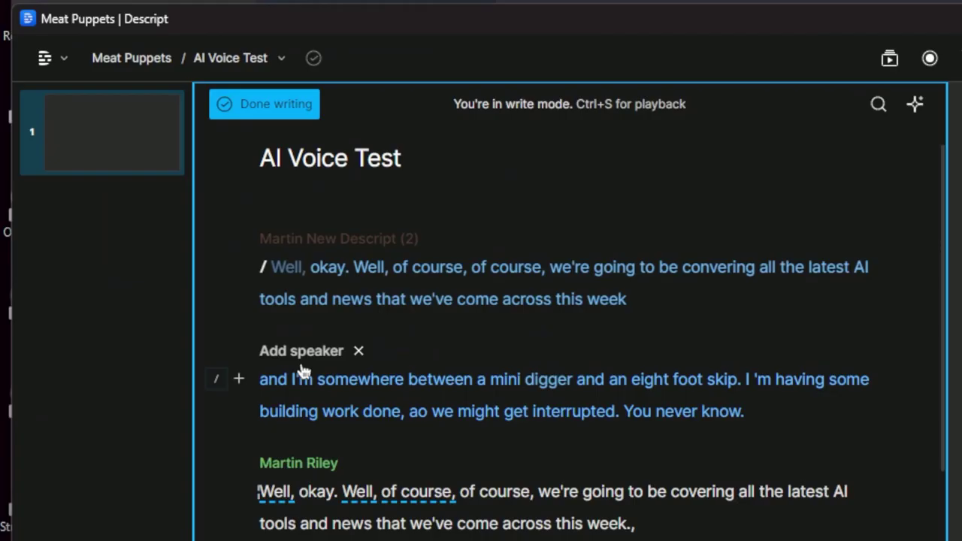
pyautogui.click(310, 356)
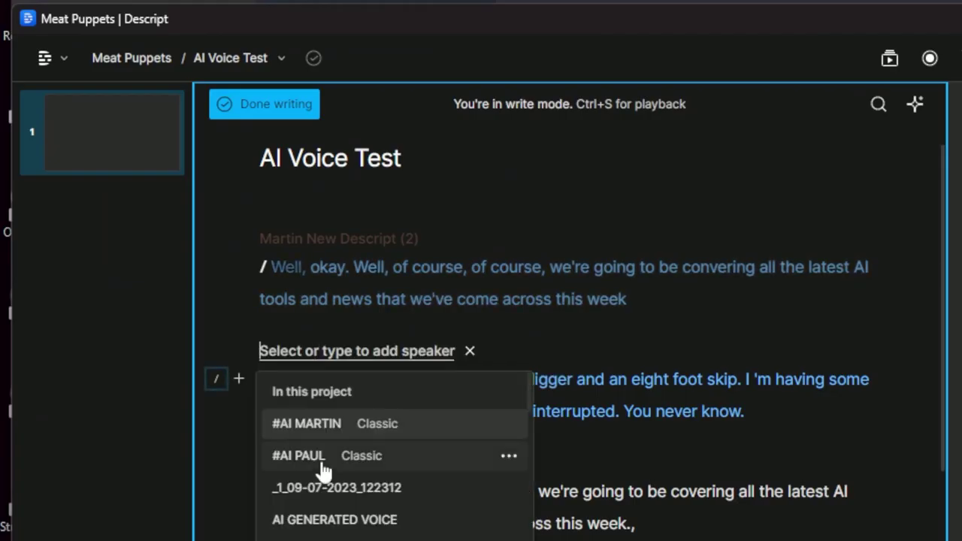
pyautogui.scroll(-3, 325, 468)
pyautogui.press('Escape')
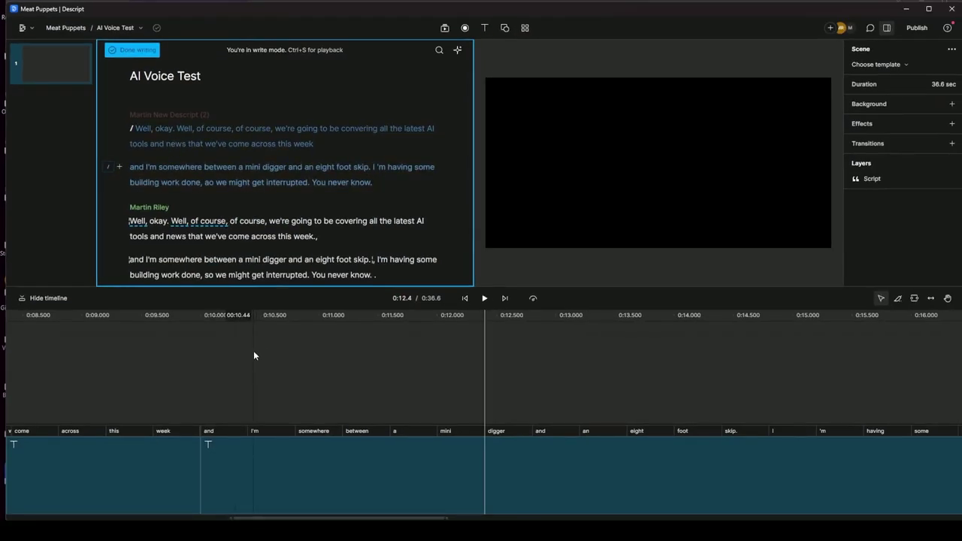
pyautogui.hscroll(5, 256, 361)
pyautogui.hscroll(-6, 264, 373)
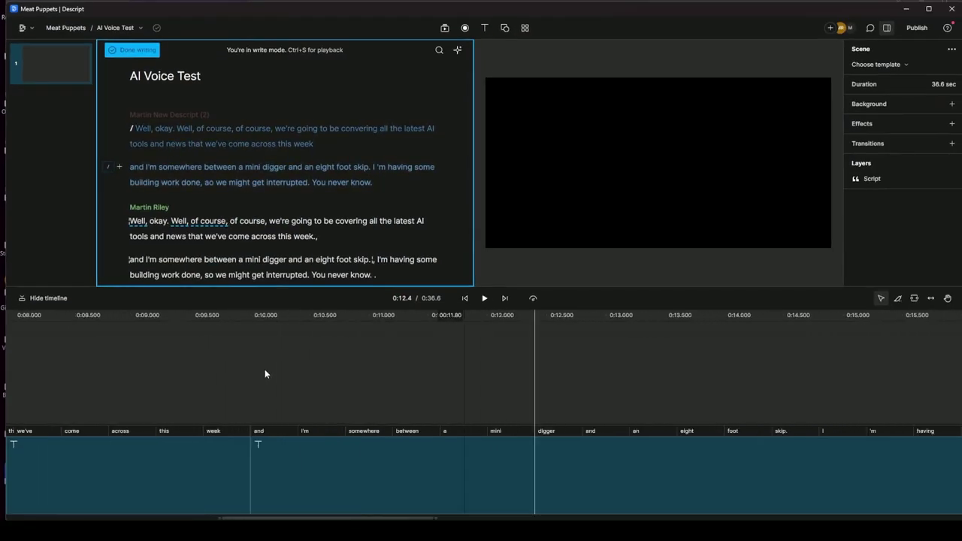
pyautogui.hscroll(-2, 265, 369)
pyautogui.hscroll(2, 265, 369)
pyautogui.hscroll(-4, 265, 368)
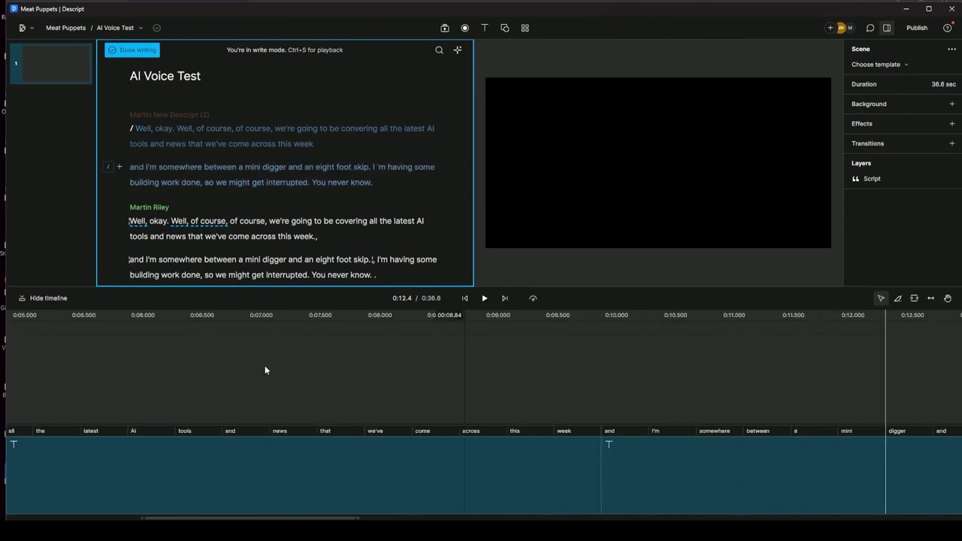
pyautogui.hscroll(-8, 264, 369)
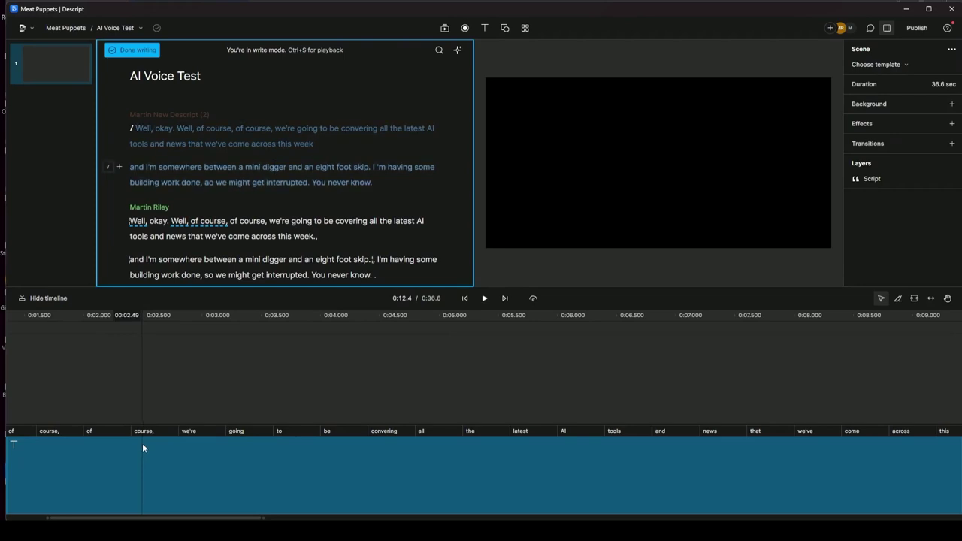
pyautogui.scroll(-5, 142, 442)
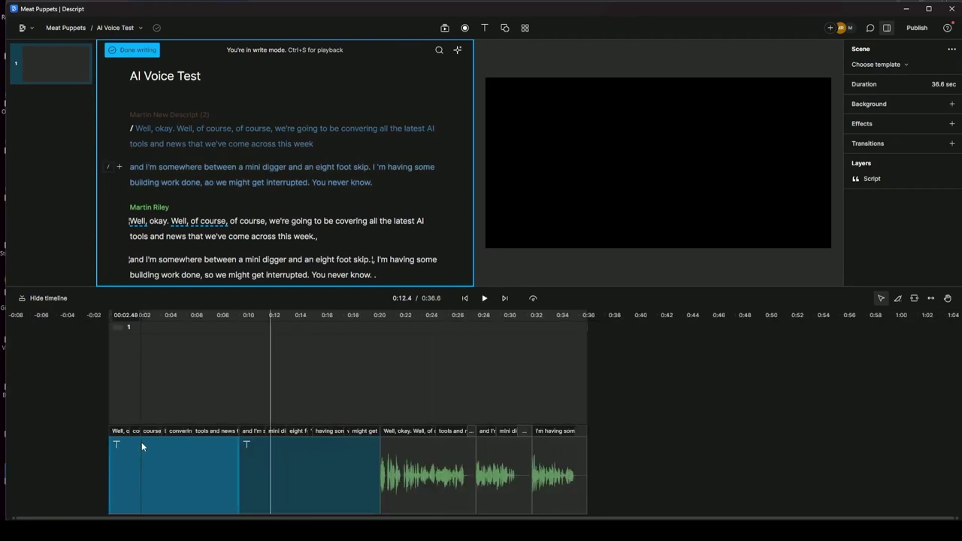
pyautogui.scroll(3, 141, 442)
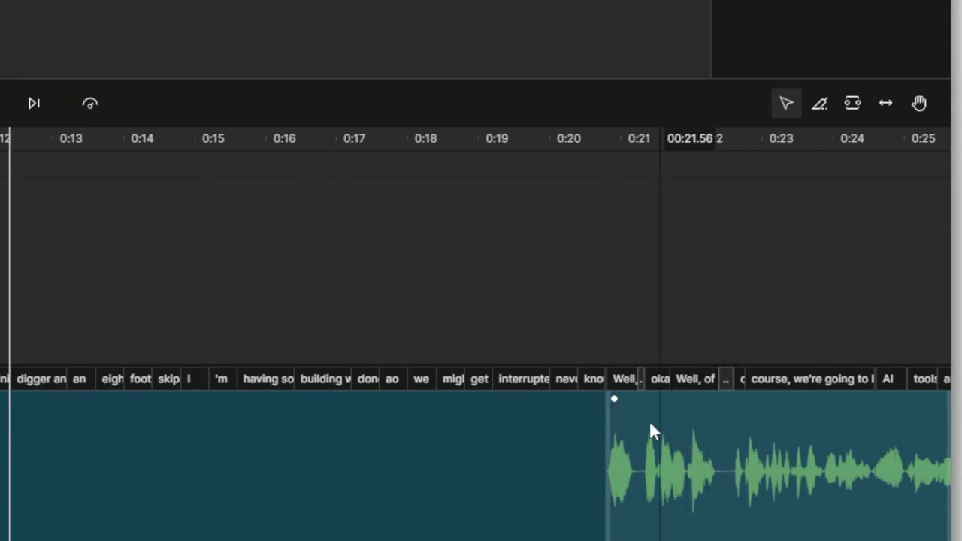
pyautogui.click(569, 404)
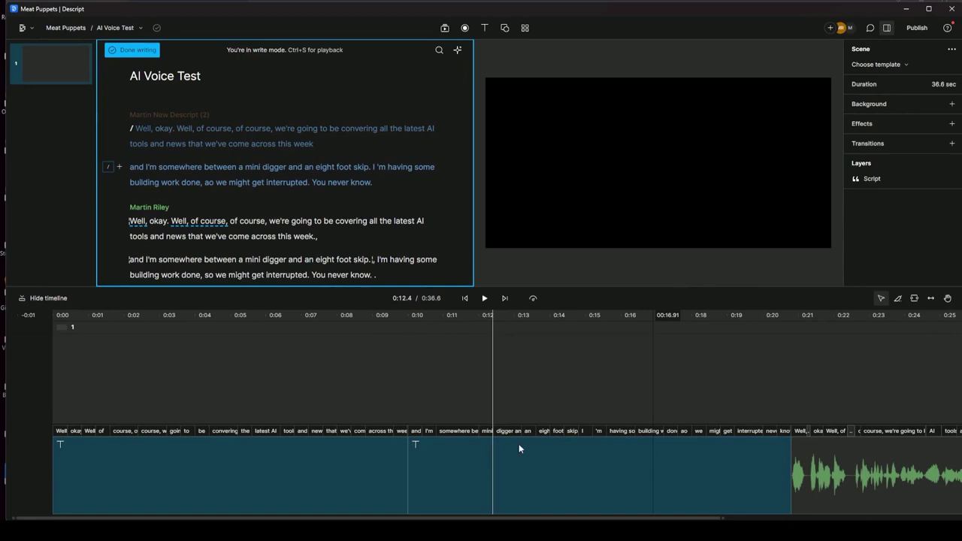
pyautogui.click(313, 450)
# Deselect the script clip, exit write mode to generate the AI voice, and select the first clip
pyautogui.click(123, 272)
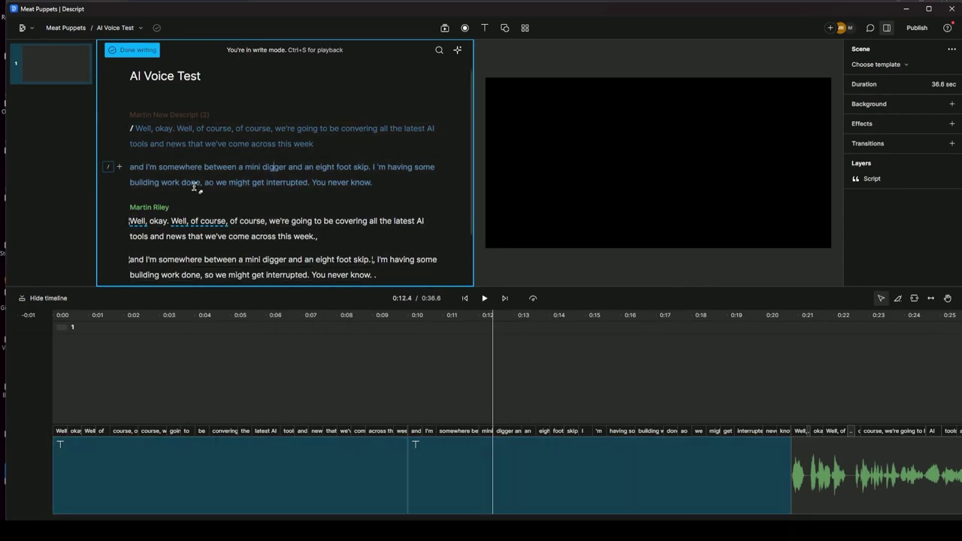
pyautogui.scroll(1, 193, 204)
pyautogui.scroll(1, 194, 204)
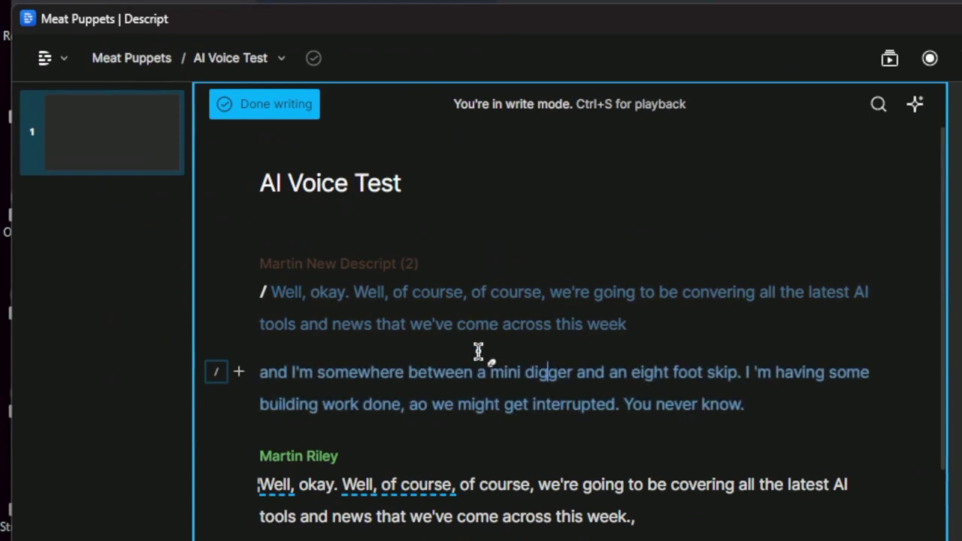
pyautogui.click(261, 113)
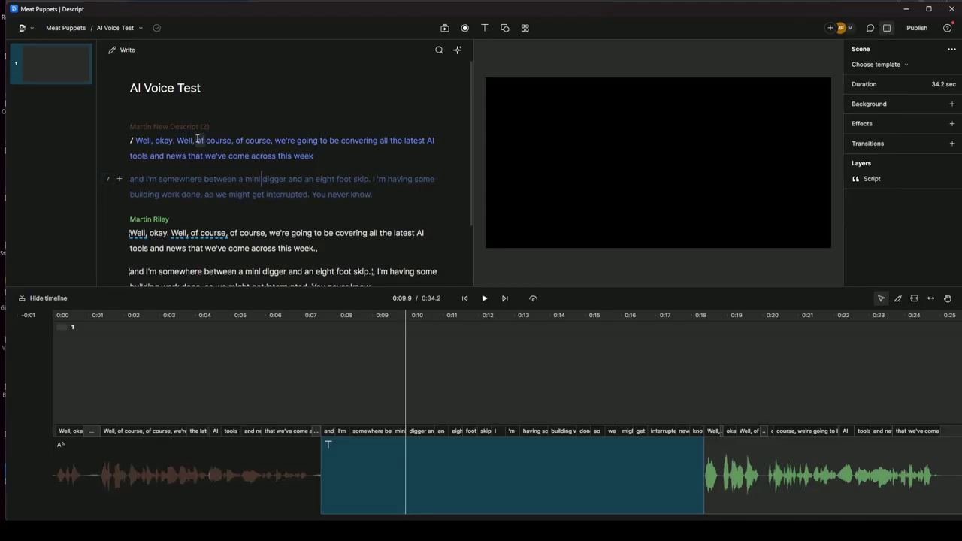
pyautogui.click(191, 443)
# Deselect the AI-voice clip while both paragraphs finish generating as 32.3 seconds of audio
pyautogui.click(408, 459)
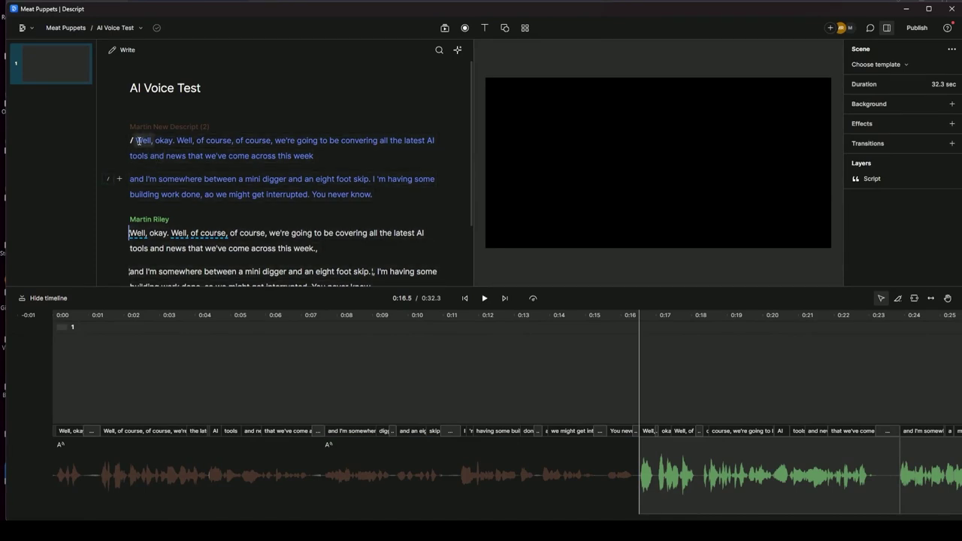
pyautogui.click(138, 140)
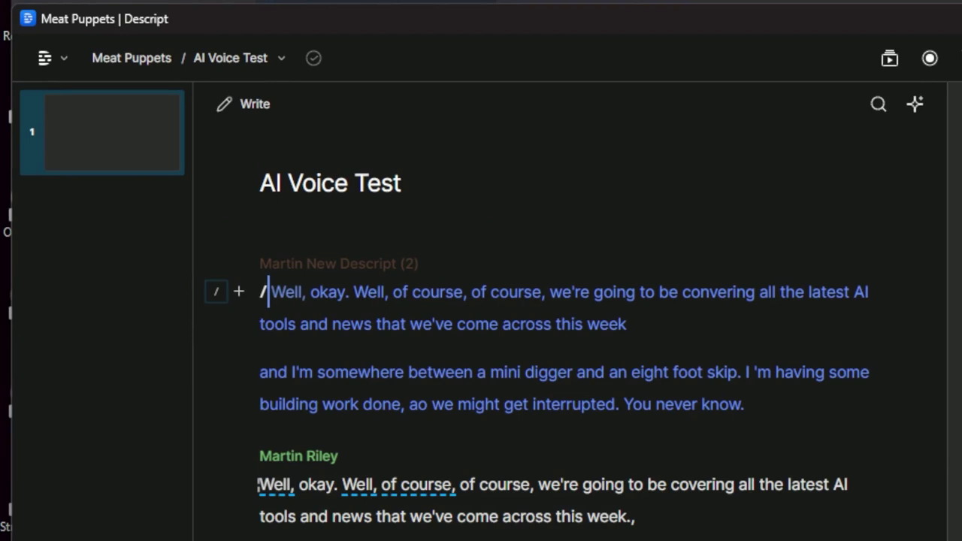
pyautogui.press('space')
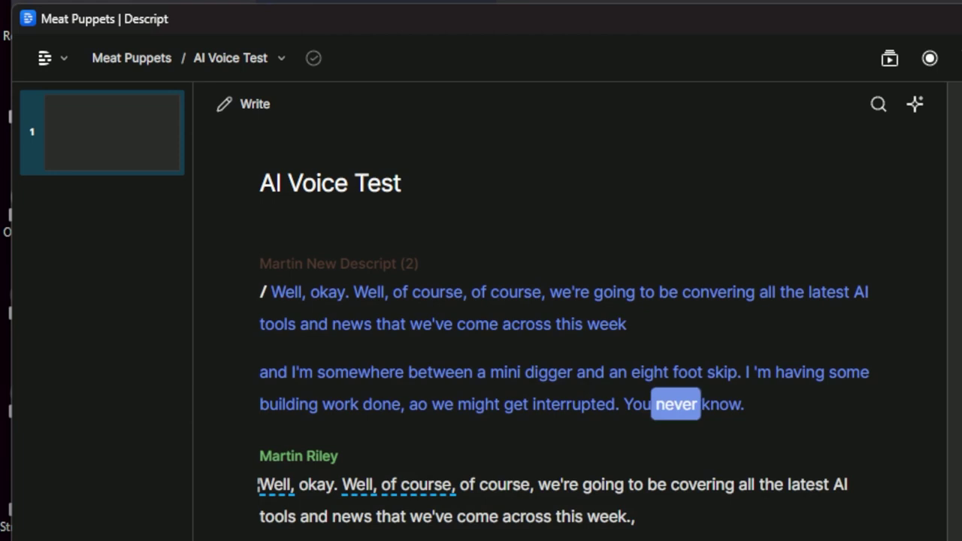
pyautogui.press('space')
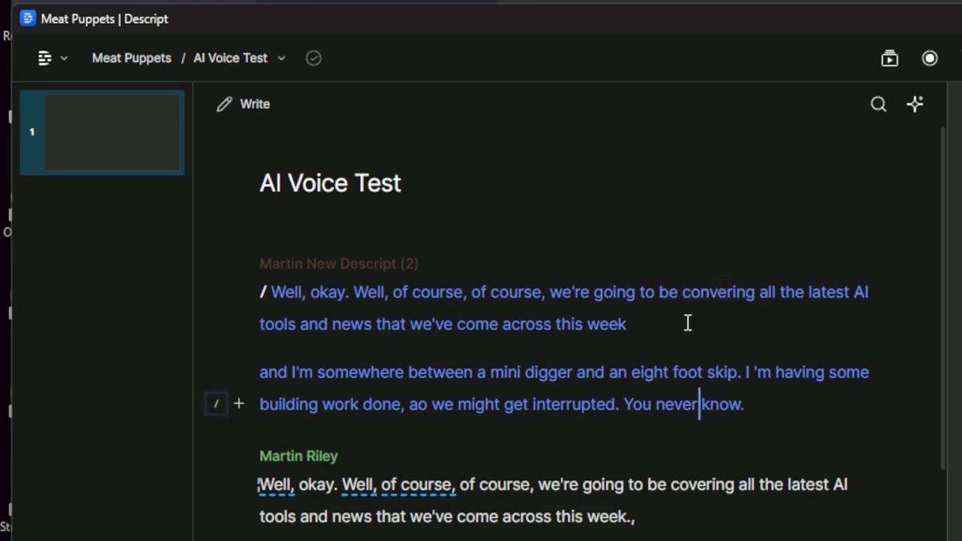
# Fix 'convering' to 'covering' in the first AI-voice line and regenerate its speech
pyautogui.click(709, 297)
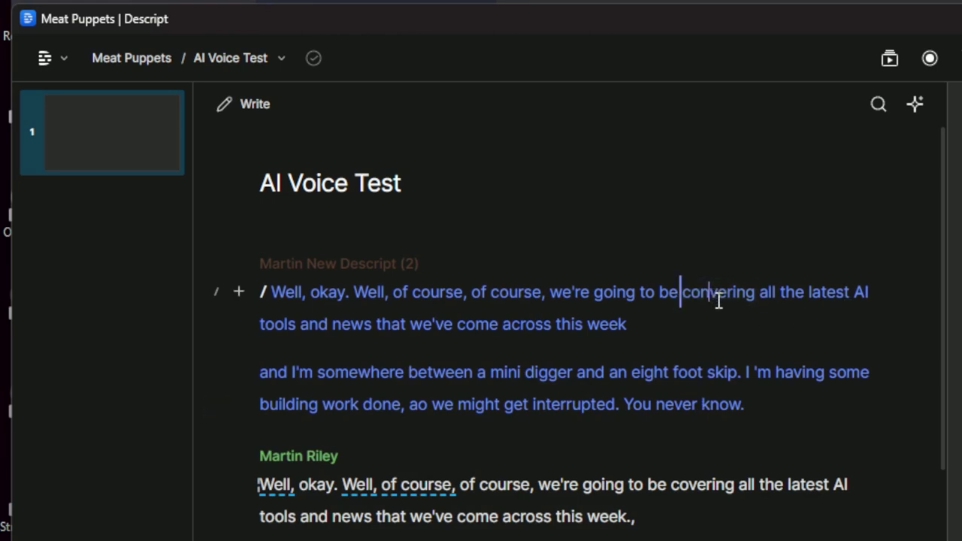
pyautogui.click(252, 105)
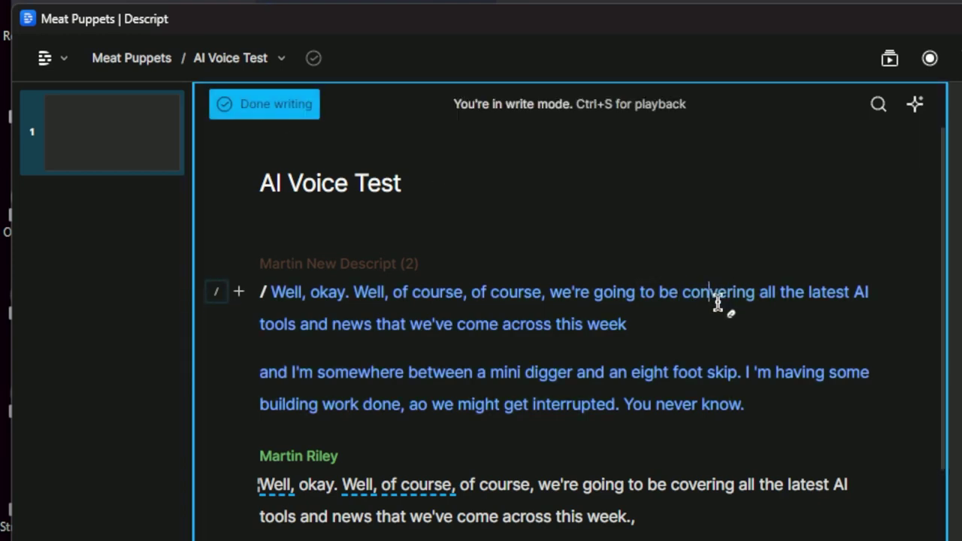
pyautogui.press('BackSpace')
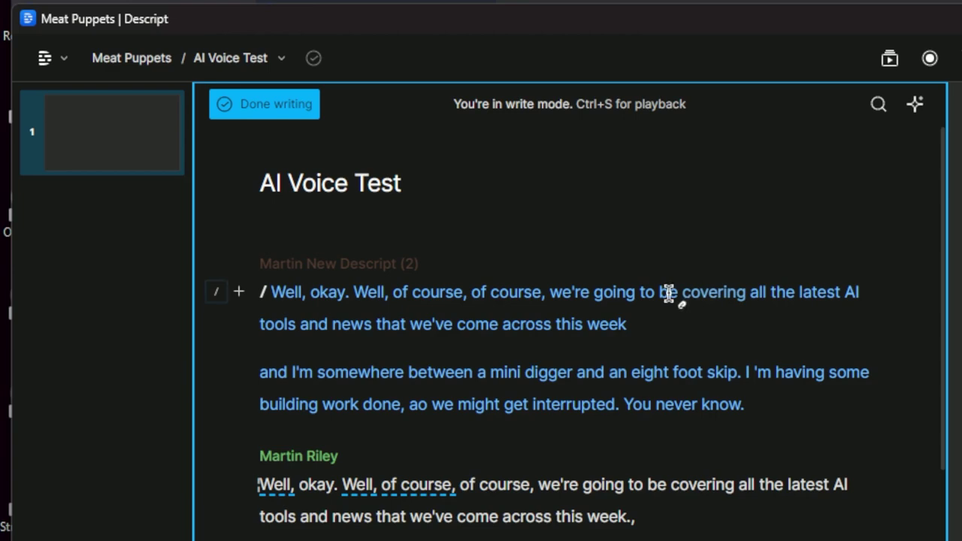
pyautogui.click(267, 107)
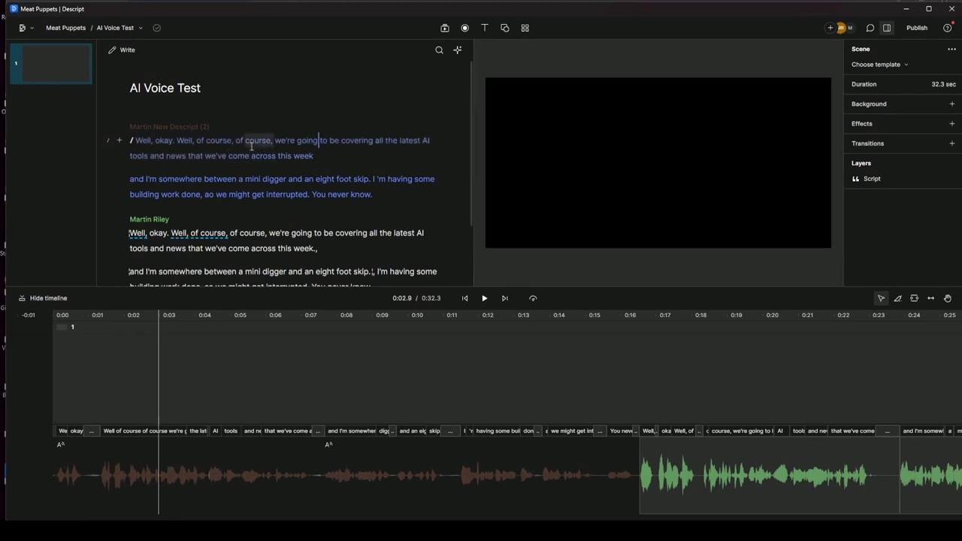
# Inspect the two AI-voice clips in the timeline by selecting and then deselecting them
pyautogui.click(231, 501)
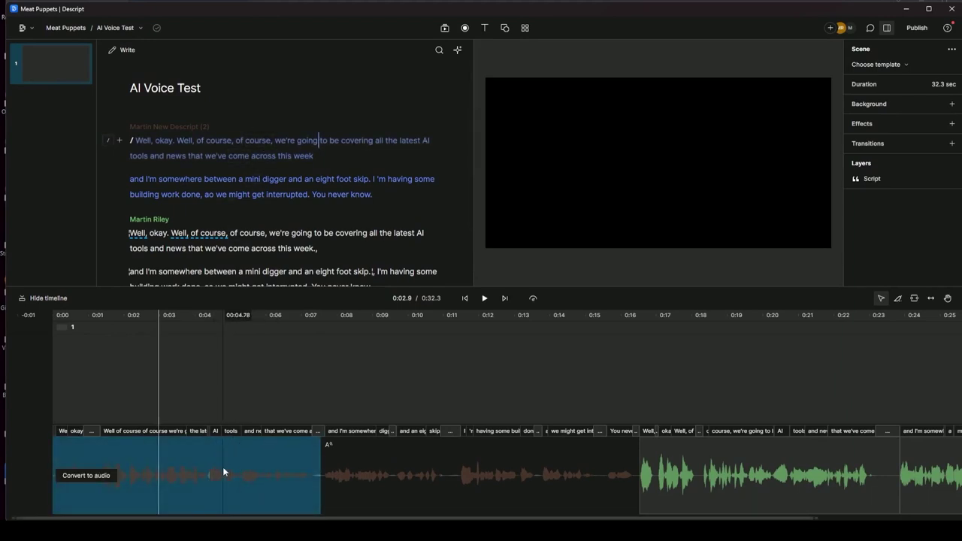
pyautogui.click(367, 467)
pyautogui.click(275, 478)
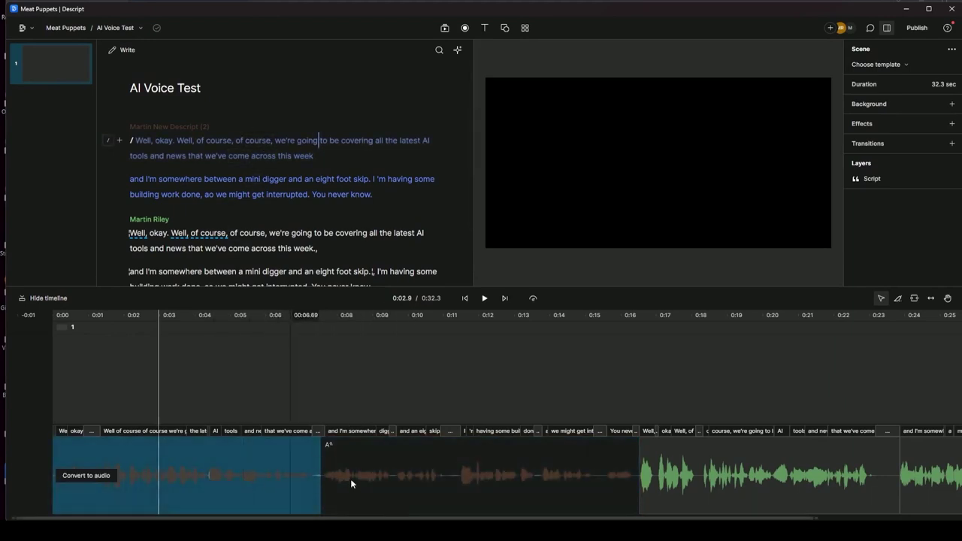
pyautogui.click(126, 416)
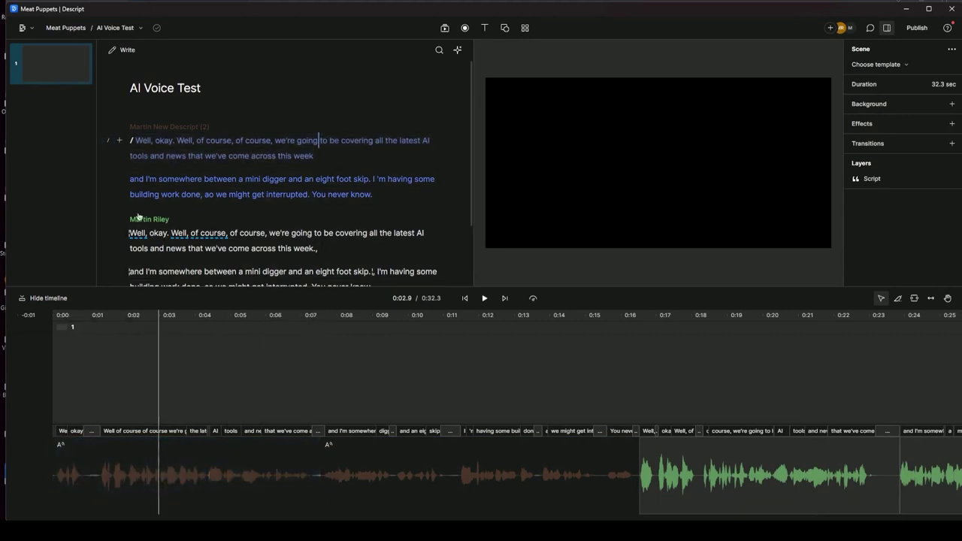
pyautogui.doubleClick(141, 140)
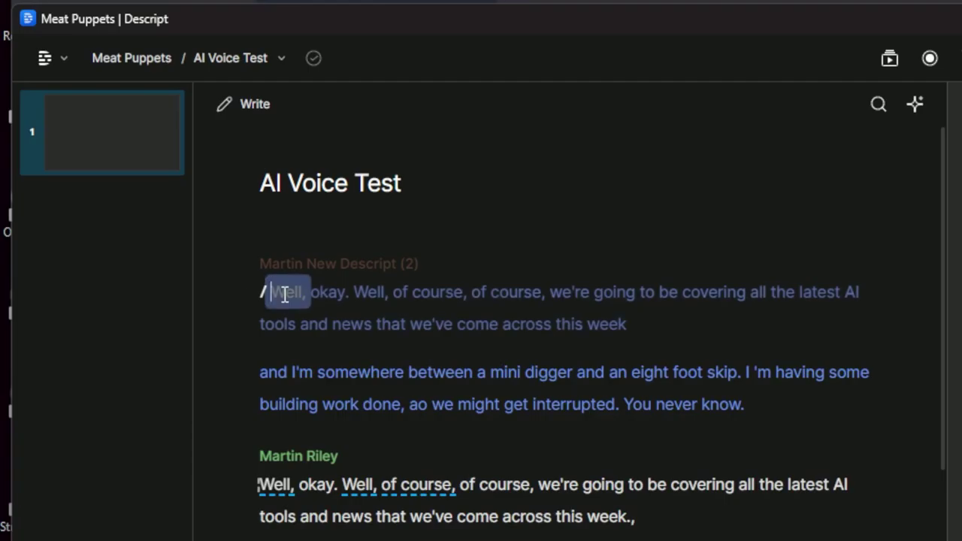
pyautogui.press('space')
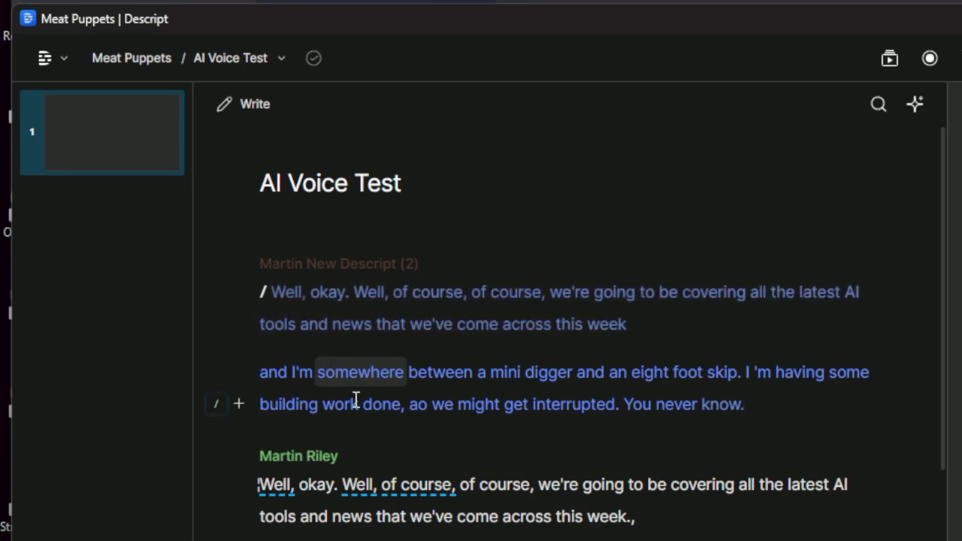
# Correct the second AI paragraph to read 'I'm having some building work done' and regenerate it
pyautogui.click(414, 404)
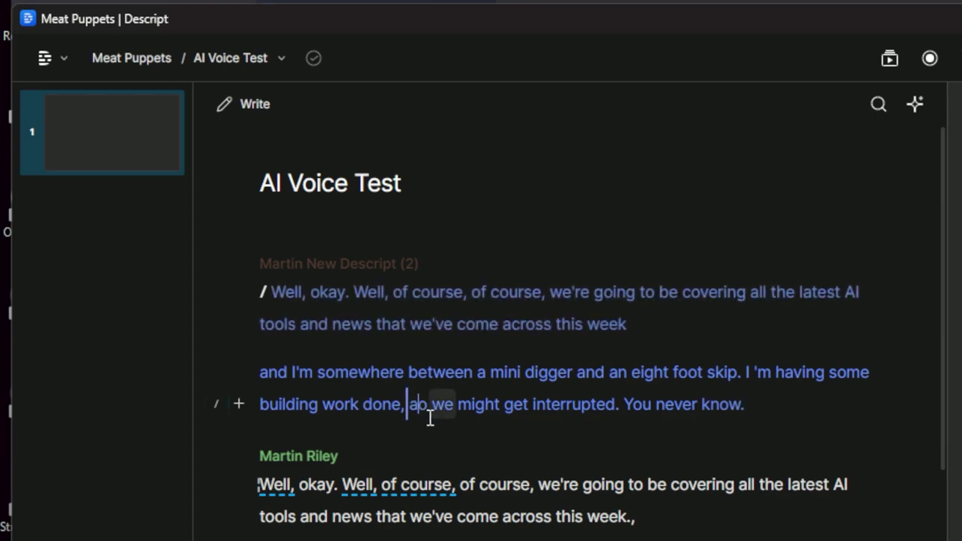
pyautogui.click(248, 105)
pyautogui.press('Delete')
pyautogui.write('s')
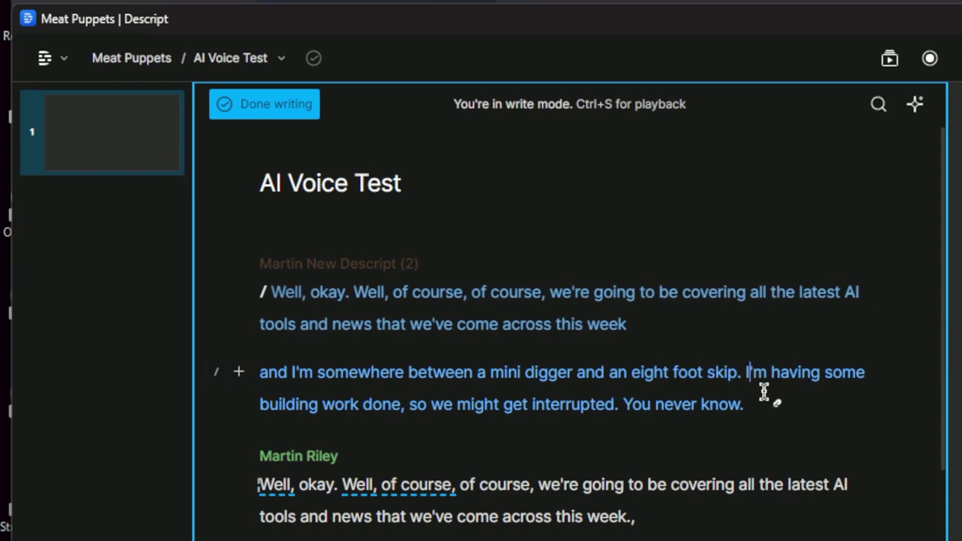
pyautogui.click(224, 108)
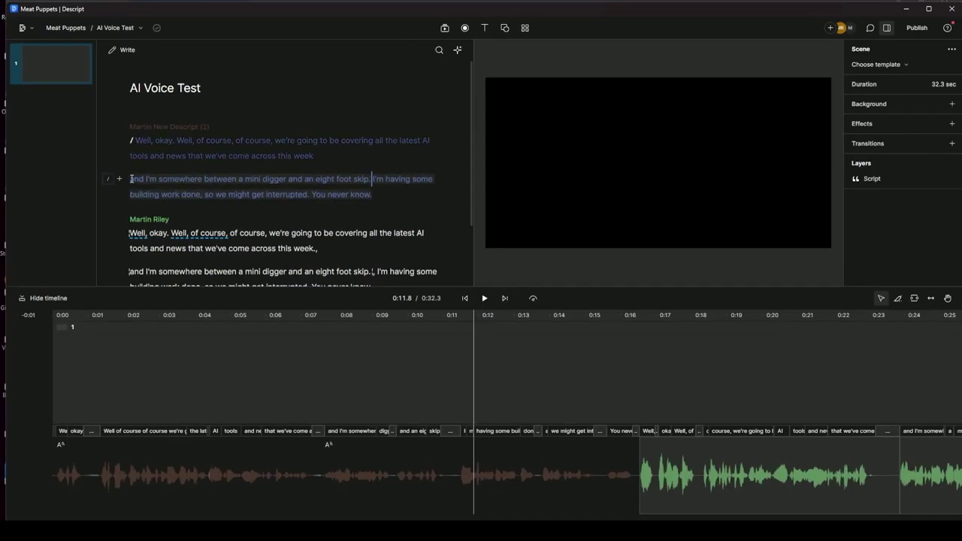
pyautogui.click(130, 233)
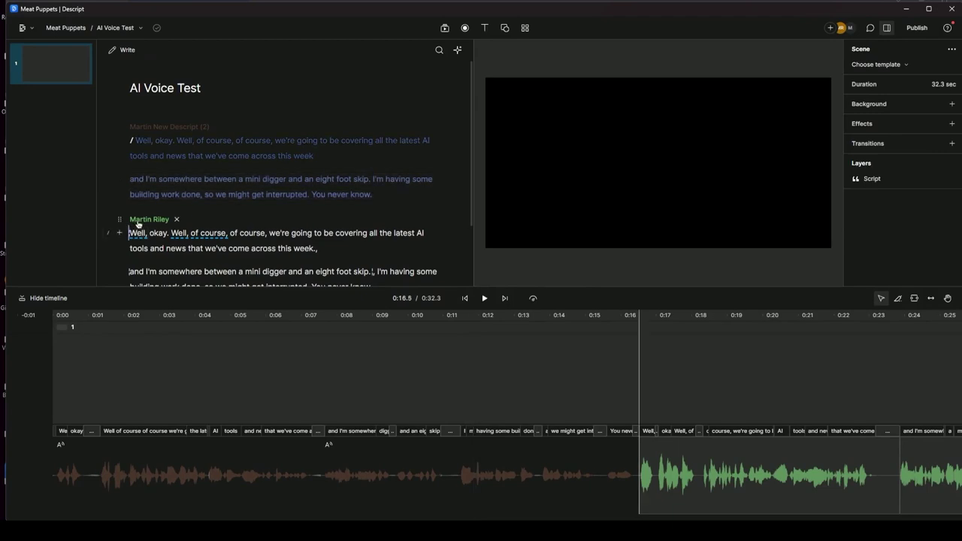
pyautogui.press('space')
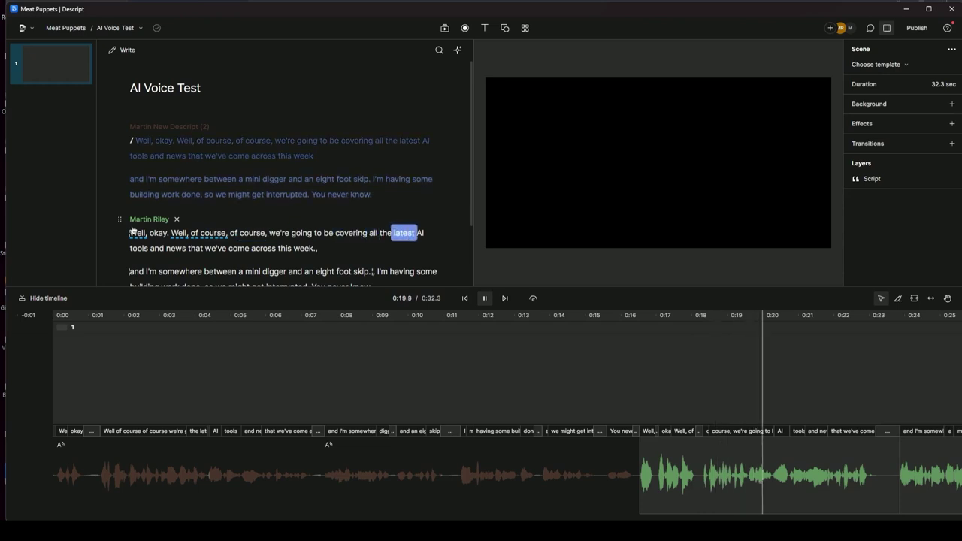
pyautogui.tripleClick(138, 141)
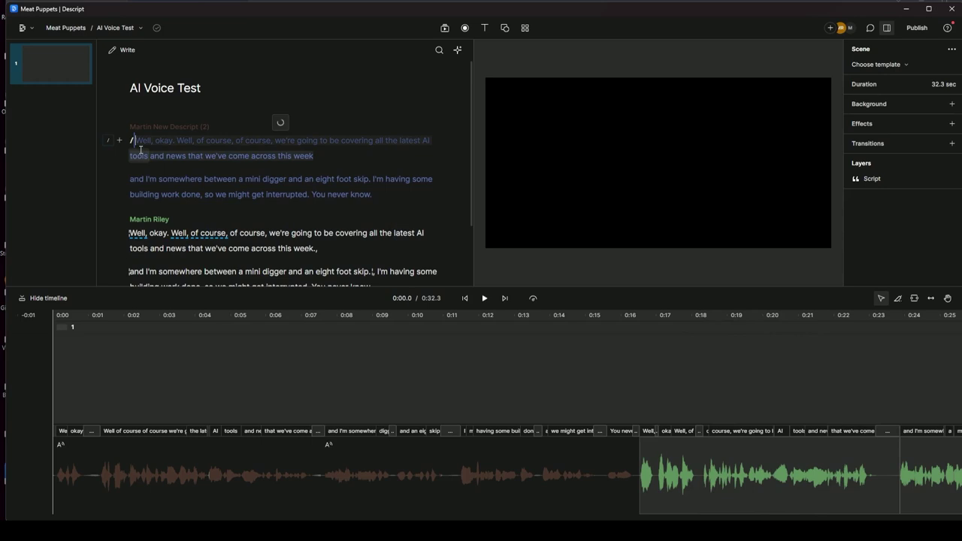
pyautogui.press('space')
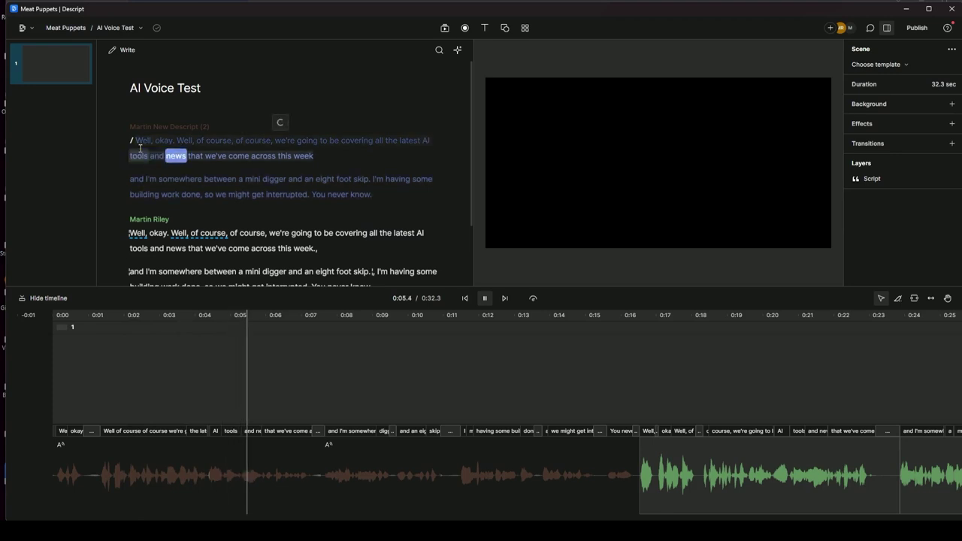
pyautogui.press('space')
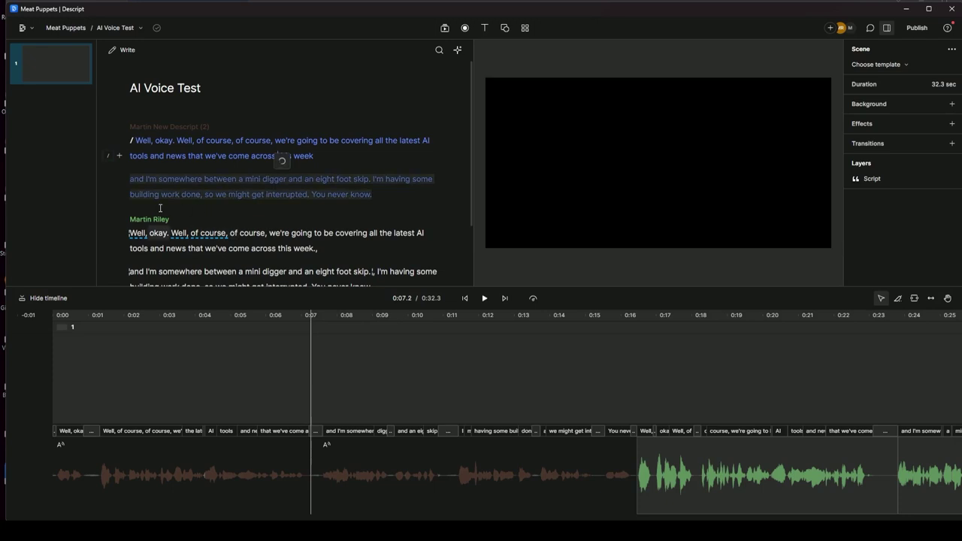
# Copy the AI-voice script block and paste it just above the original recording
pyautogui.click(131, 141)
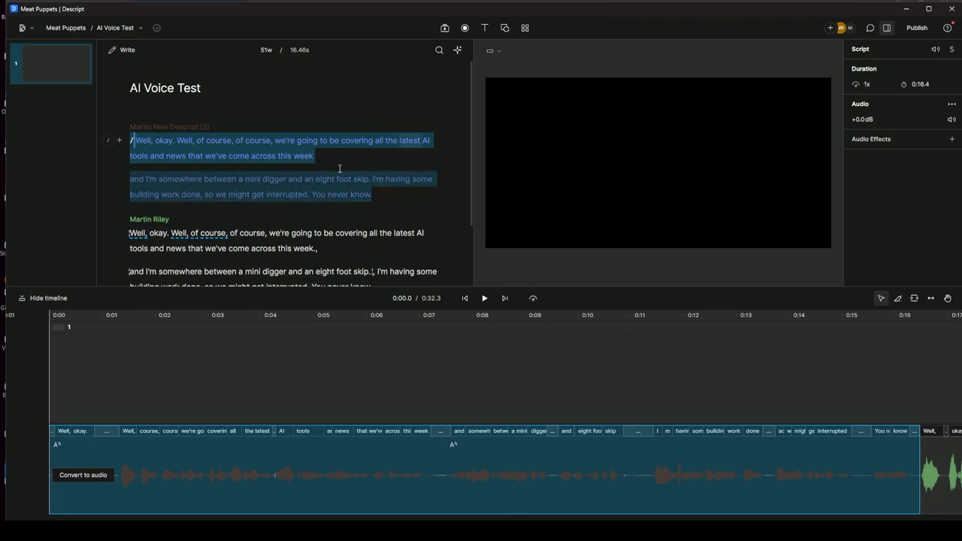
pyautogui.click(142, 211)
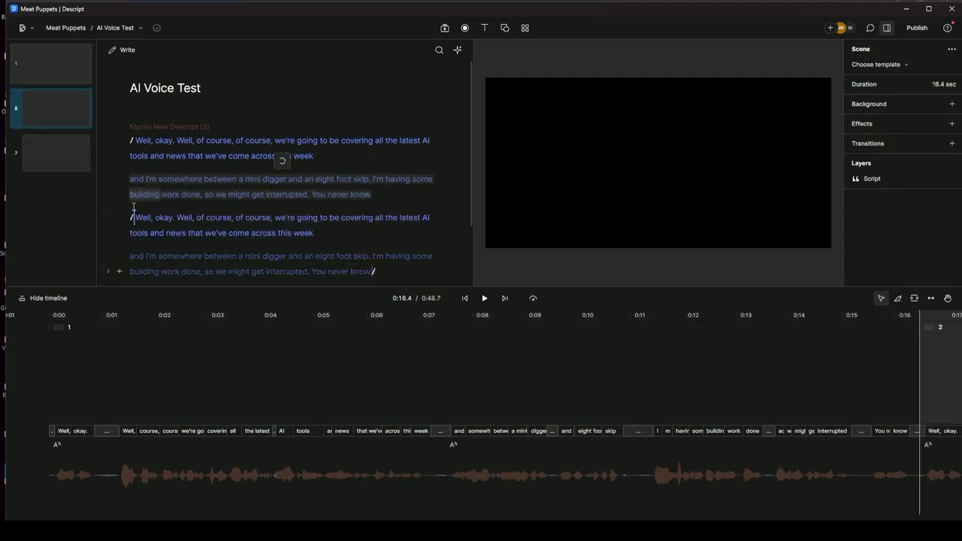
pyautogui.scroll(-1, 166, 230)
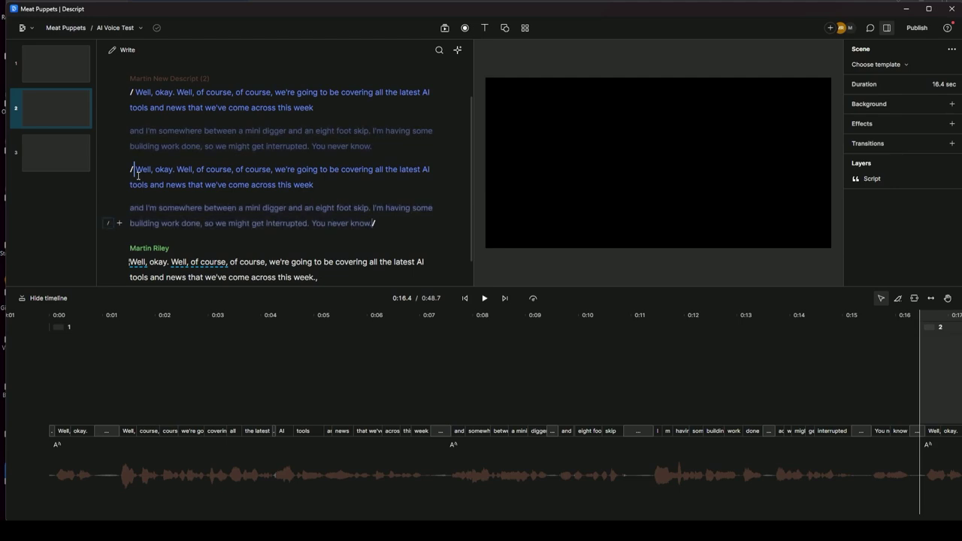
pyautogui.hotkey('ctrl', 'z')
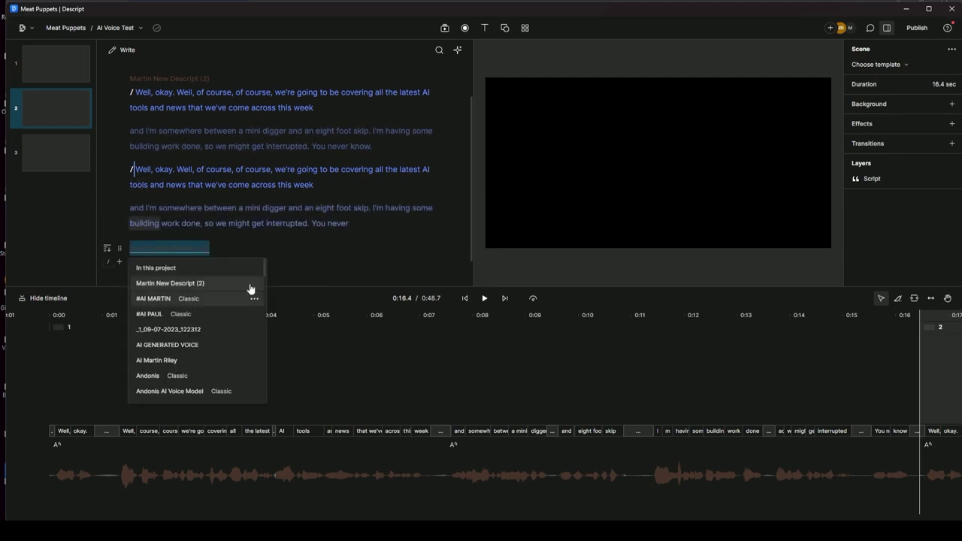
# Assign the #AI MARTIN speaker voice to the copied script
pyautogui.click(197, 300)
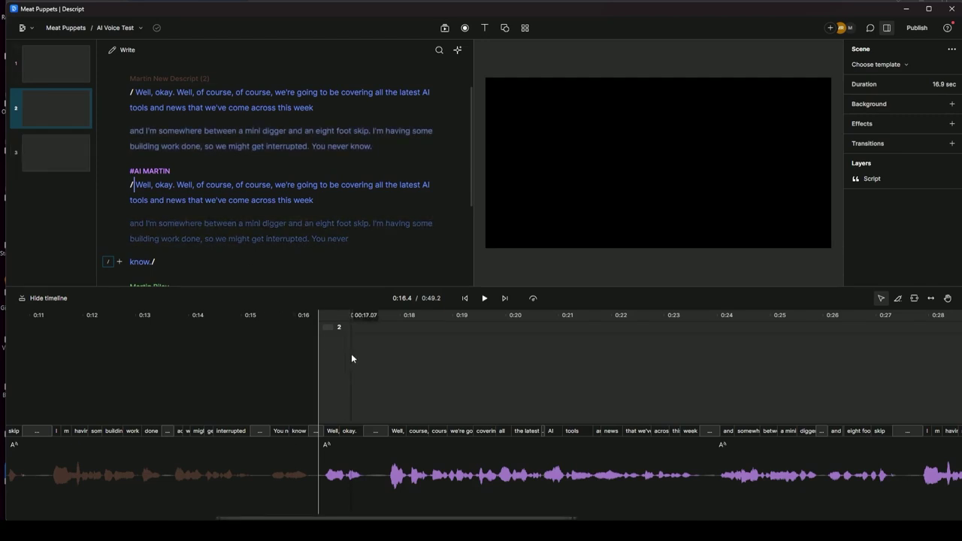
# Scroll the script sideways to review the generated #AI MARTIN section
pyautogui.hscroll(3, 351, 357)
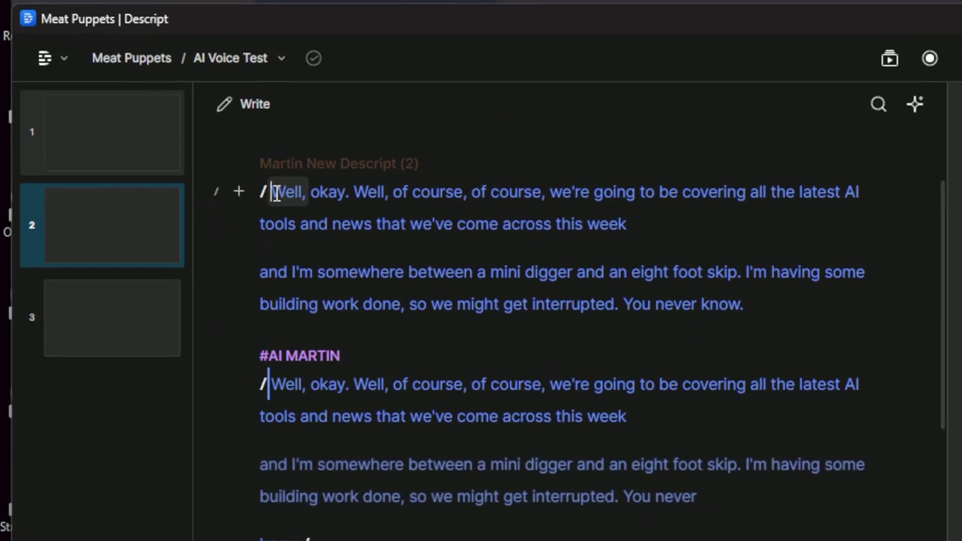
pyautogui.click(275, 194)
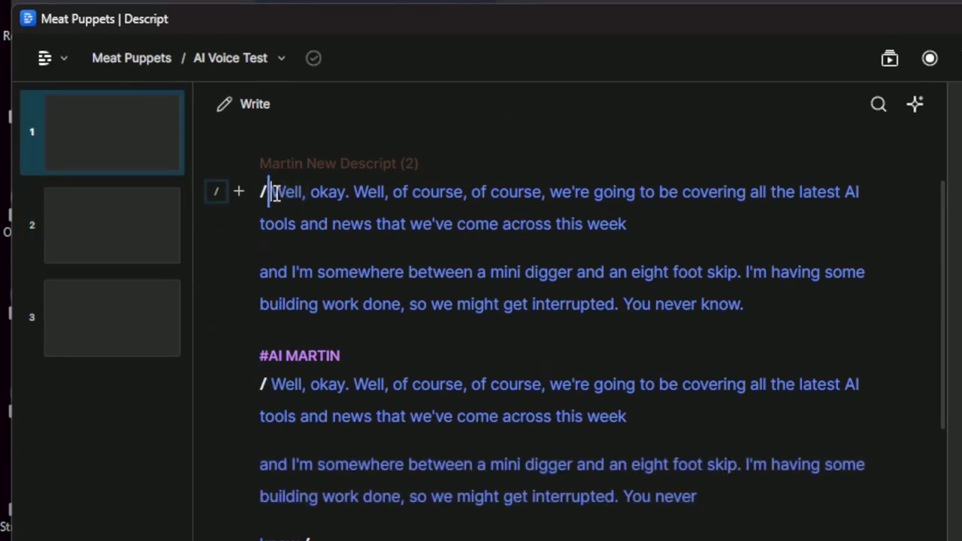
pyautogui.press('space')
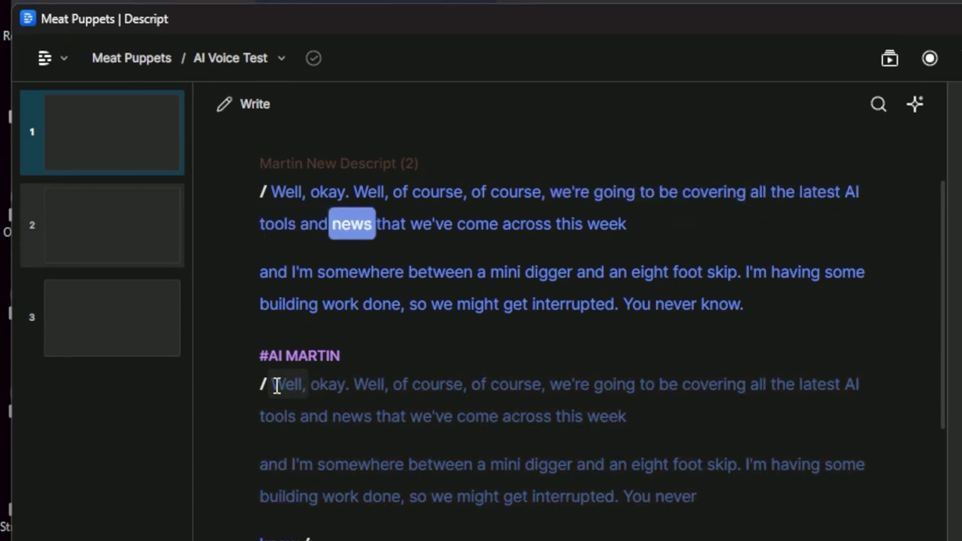
pyautogui.press('space')
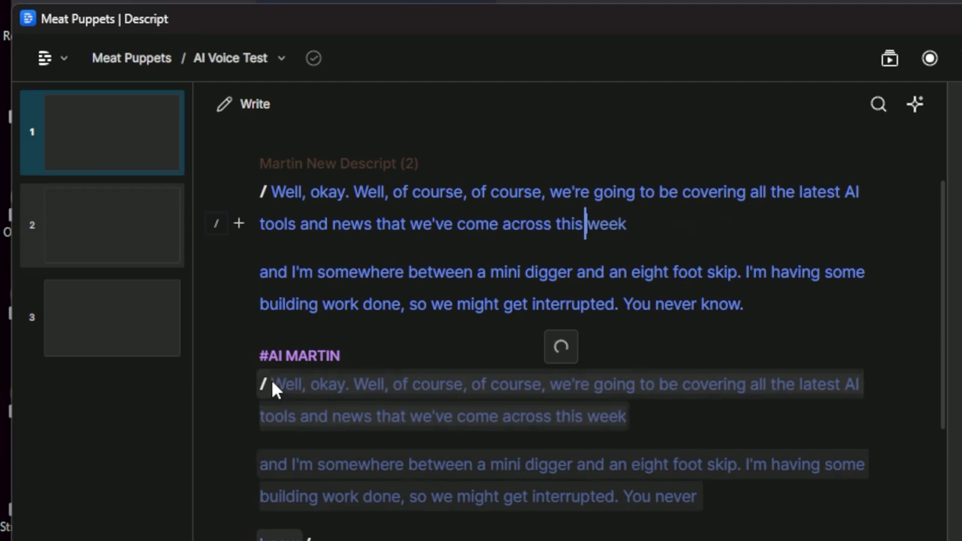
pyautogui.click(271, 385)
pyautogui.press('space')
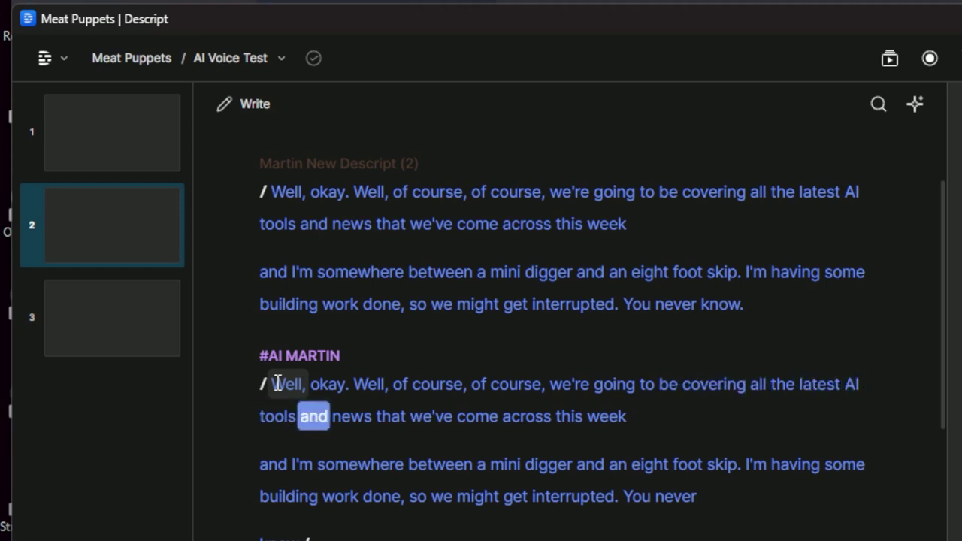
pyautogui.press('space')
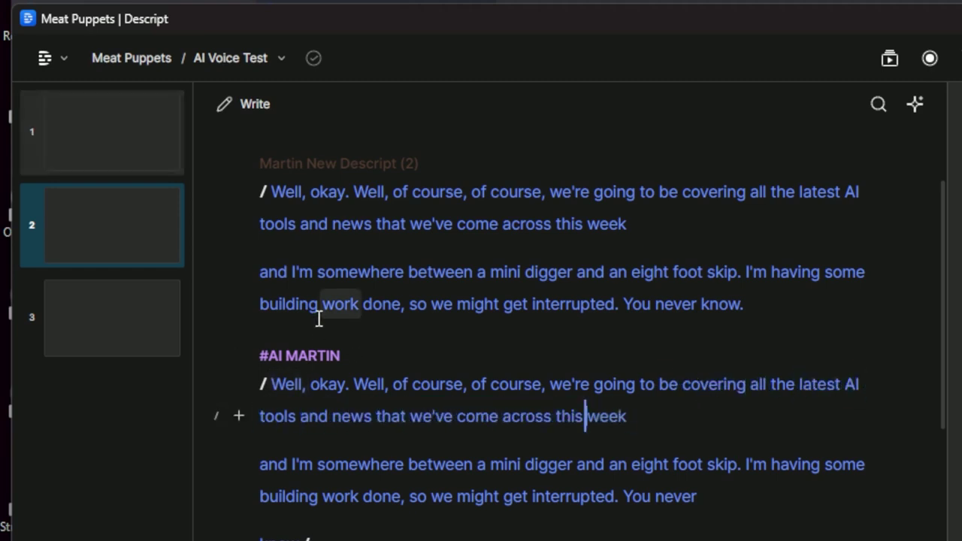
pyautogui.click(275, 190)
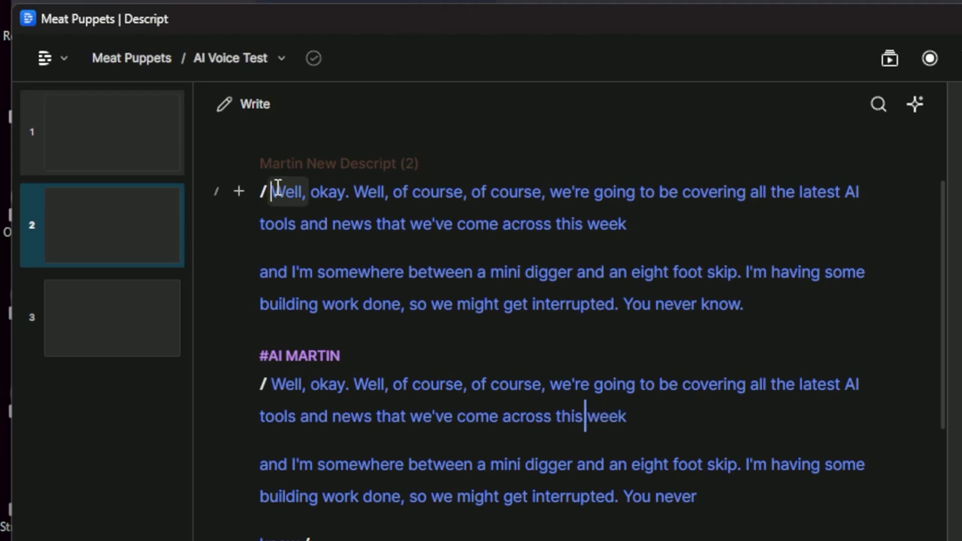
pyautogui.press('space')
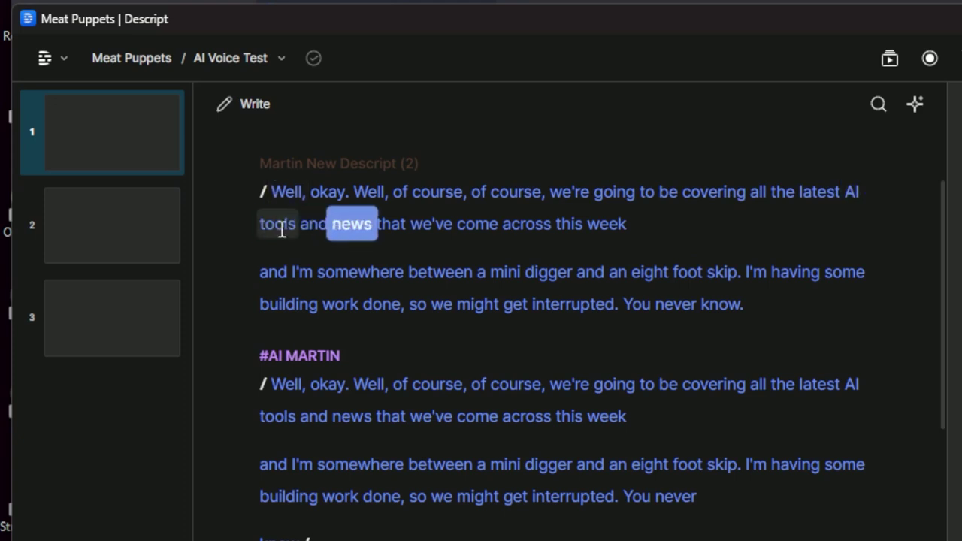
pyautogui.press('space')
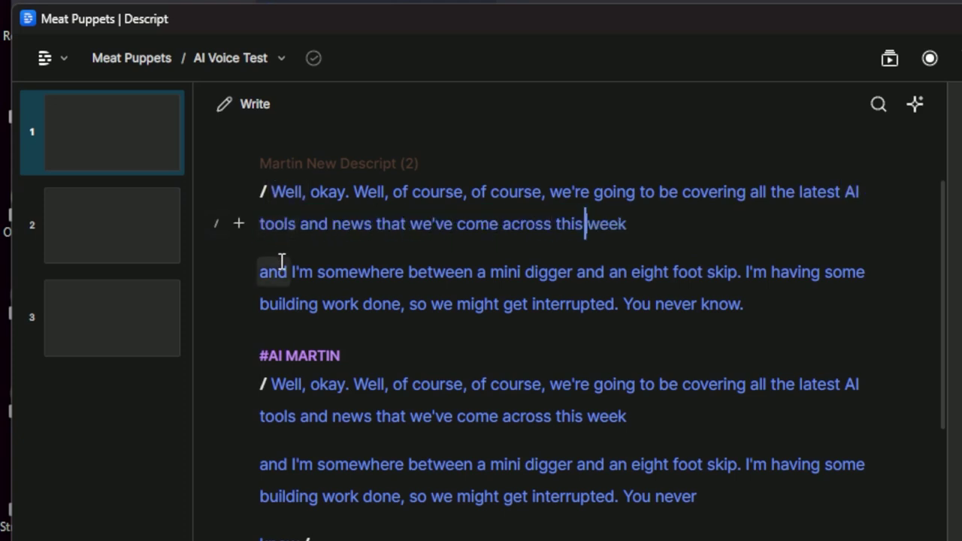
pyautogui.click(272, 385)
pyautogui.press('space')
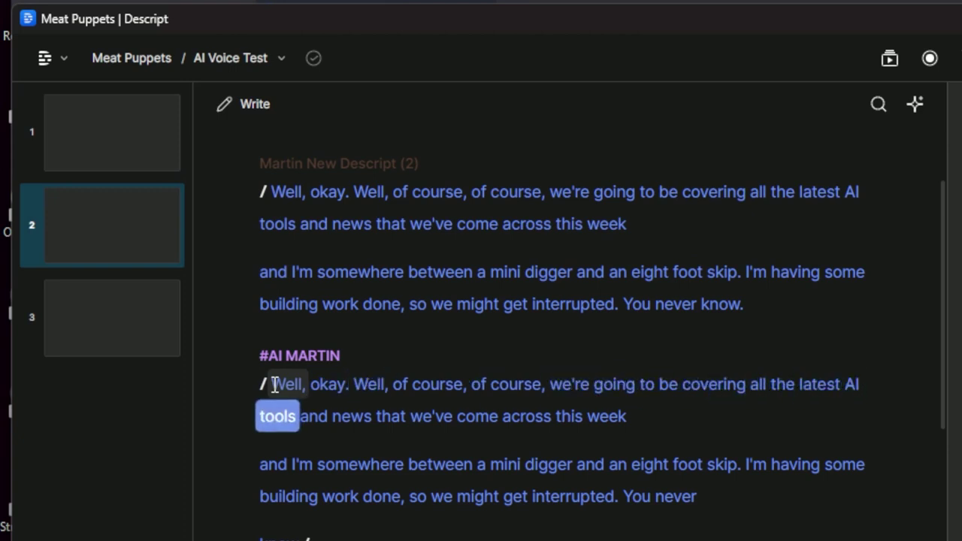
pyautogui.press('space')
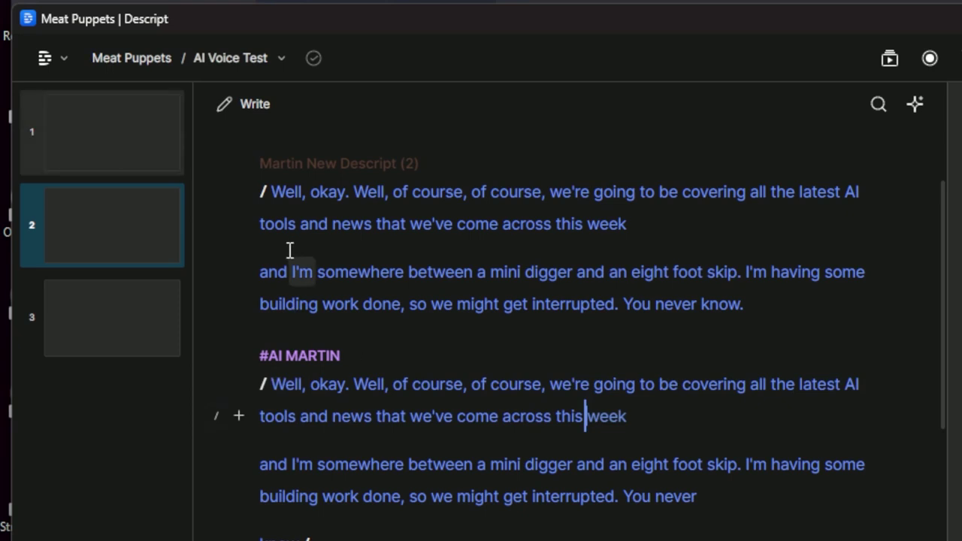
pyautogui.click(266, 276)
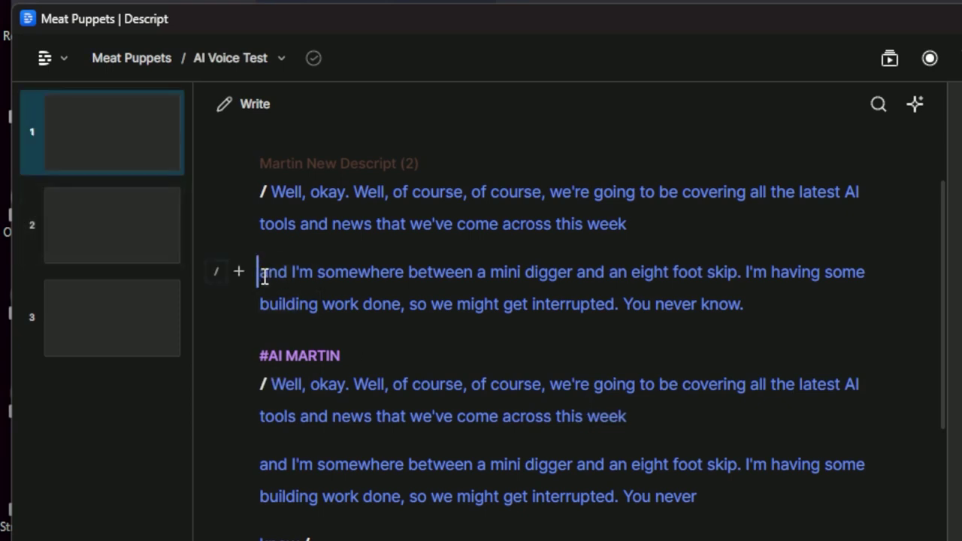
pyautogui.press('space')
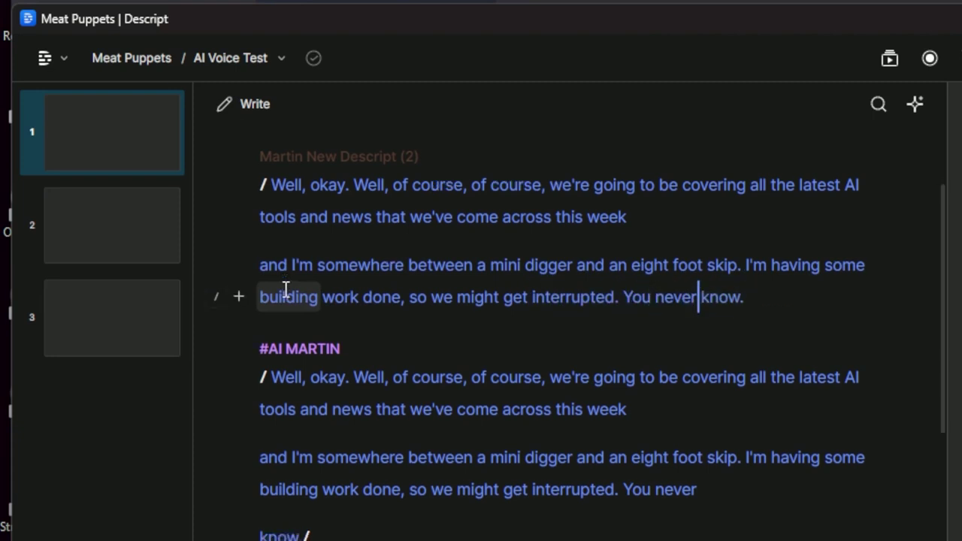
pyautogui.click(269, 266)
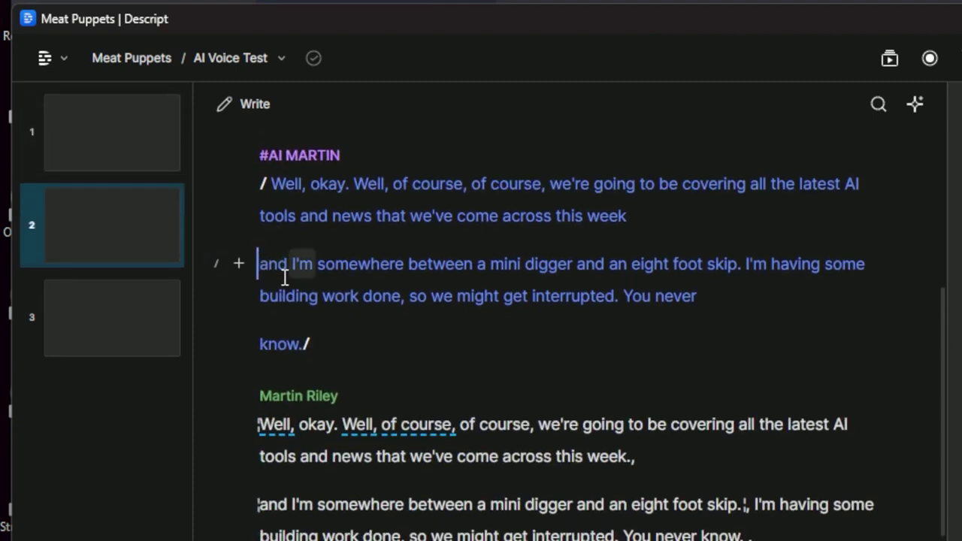
pyautogui.press('space')
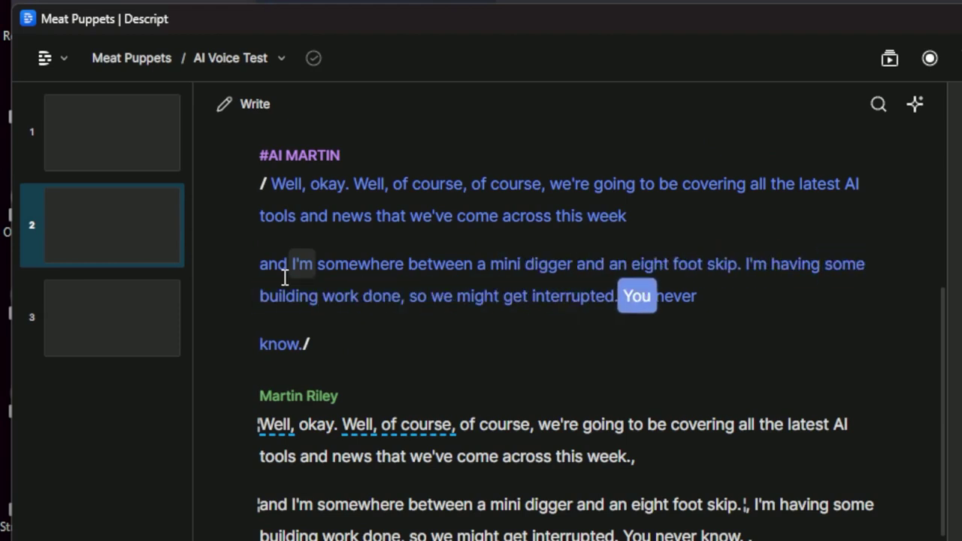
pyautogui.press('space')
pyautogui.scroll(5, 284, 278)
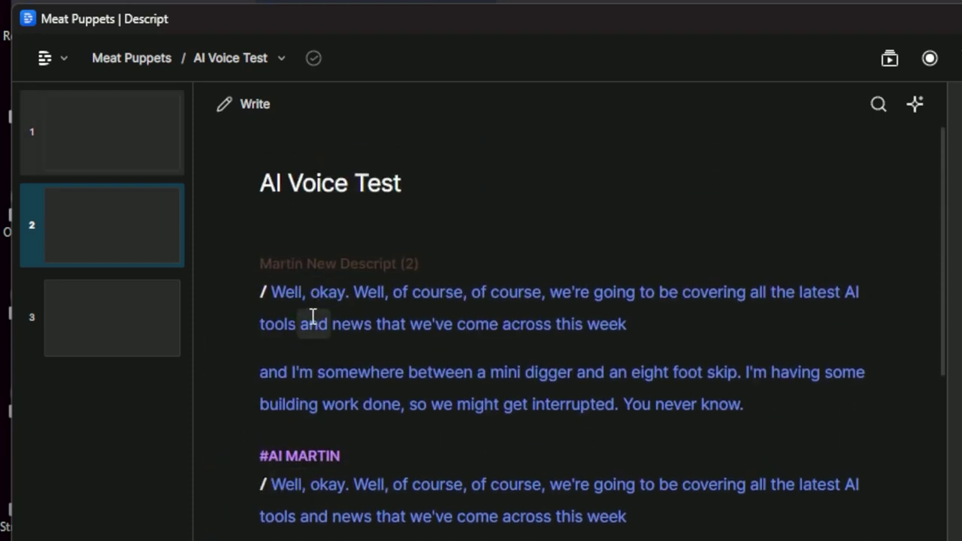
# Delete both AI MARTIN paragraphs, the #AI MARTIN heading, and the leftover 'know./' fragment
pyautogui.scroll(-2, 313, 315)
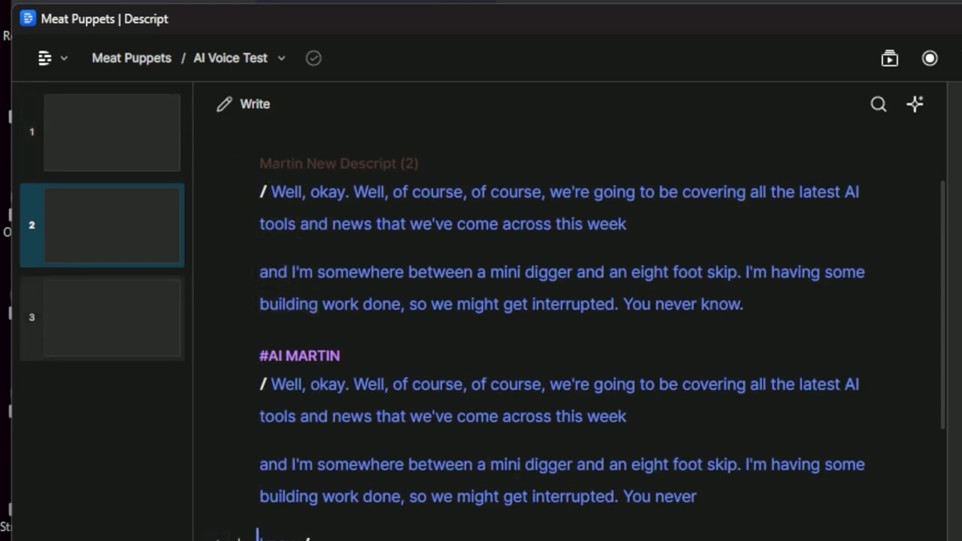
pyautogui.moveTo(714, 502); pyautogui.dragTo(238, 390)
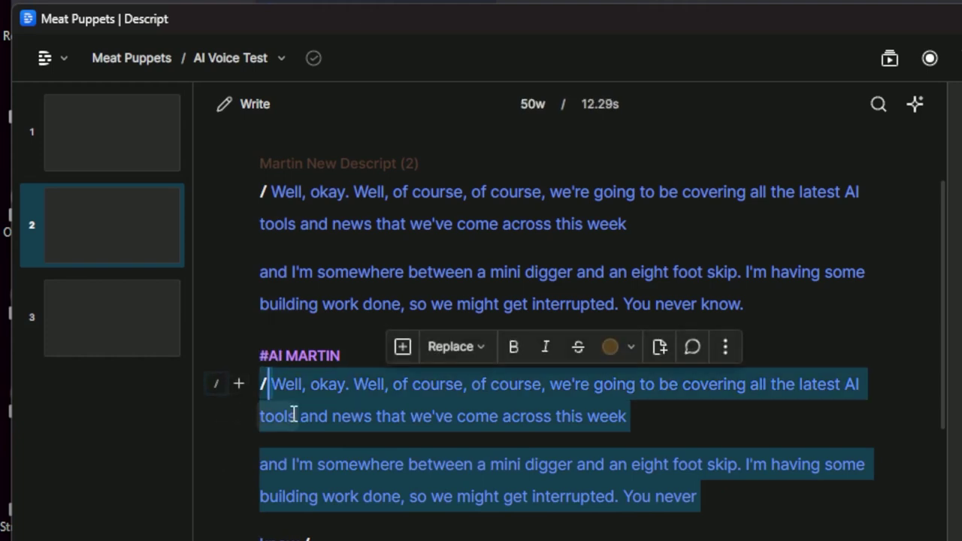
pyautogui.press('BackSpace')
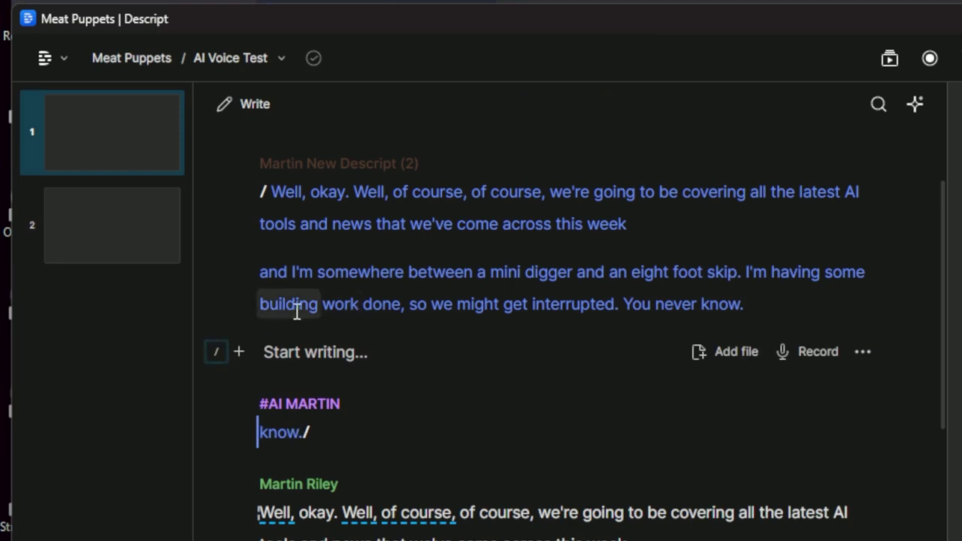
pyautogui.click(359, 403)
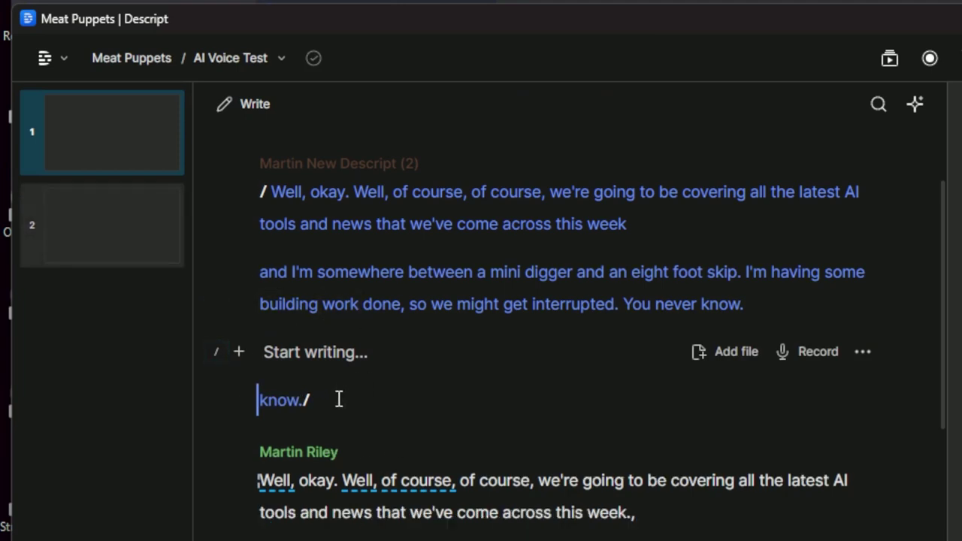
pyautogui.moveTo(337, 399); pyautogui.dragTo(253, 399)
pyautogui.press('BackSpace')
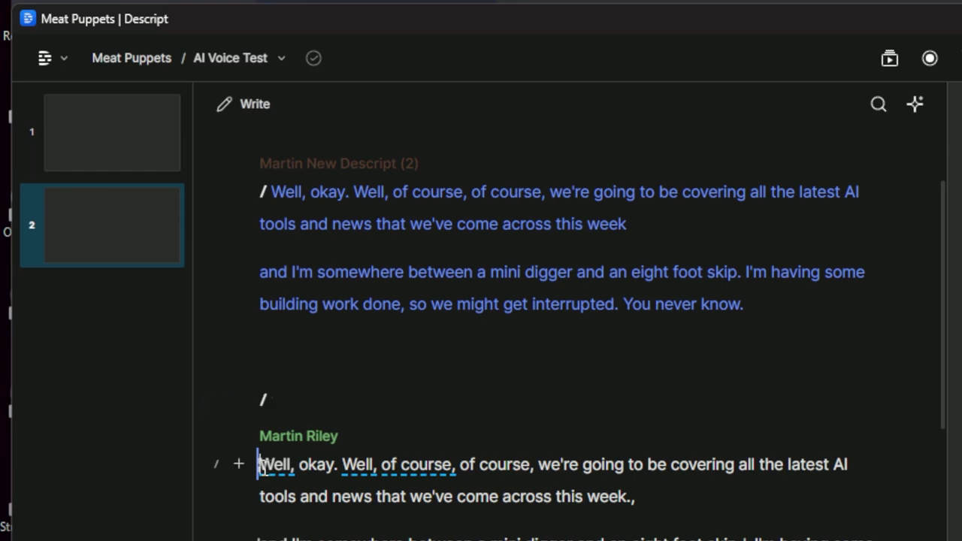
pyautogui.press('space')
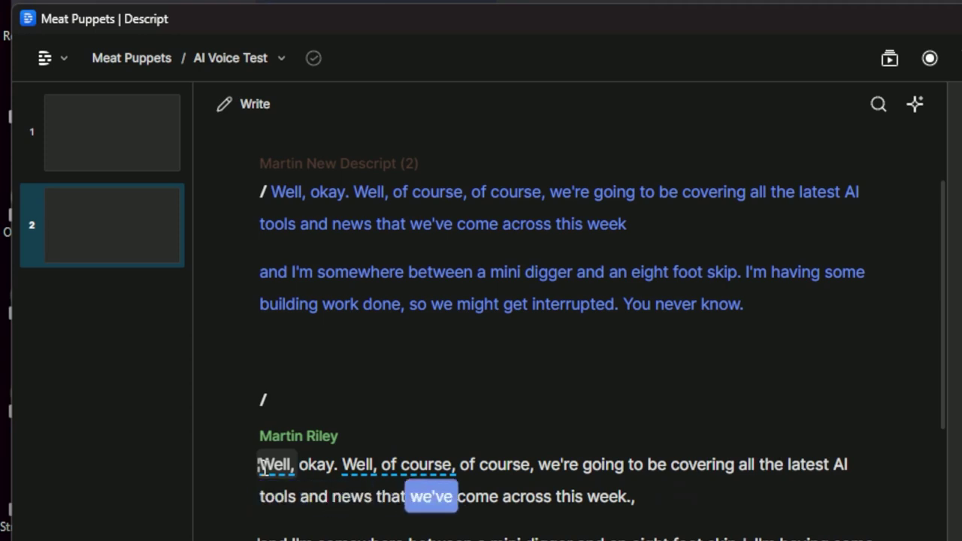
pyautogui.press('space')
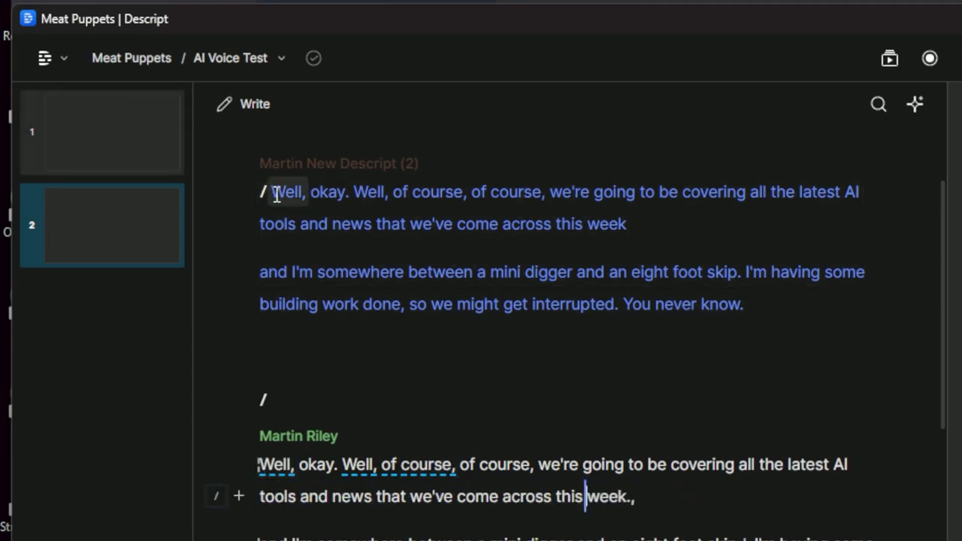
pyautogui.click(276, 194)
pyautogui.press('space')
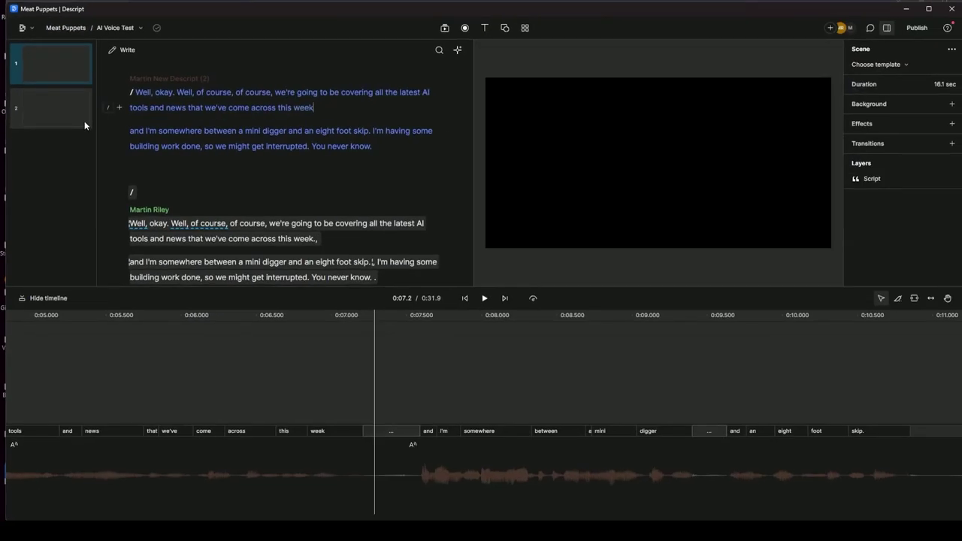
# Switch to the Brave browser showing Descript's AI feature release blog article
pyautogui.hotkey('alt', 'Tab')
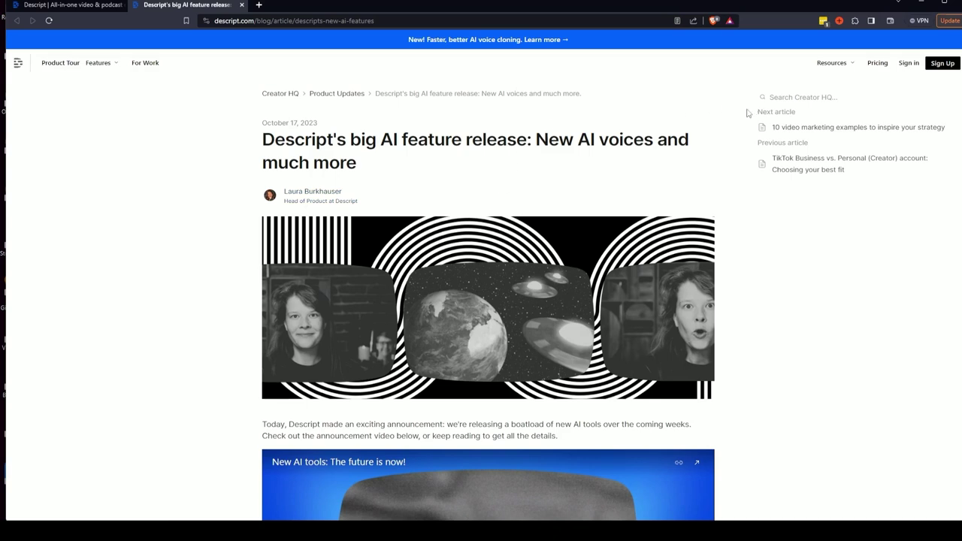
# Open Descript's Pricing page and review the Free, Creator, Pro and Enterprise plan comparison
pyautogui.click(881, 65)
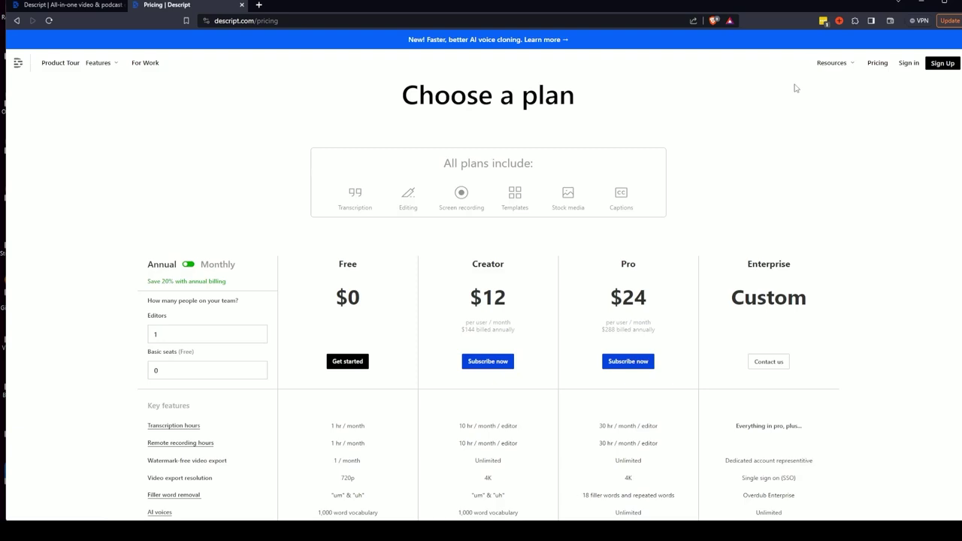
pyautogui.scroll(-2, 419, 386)
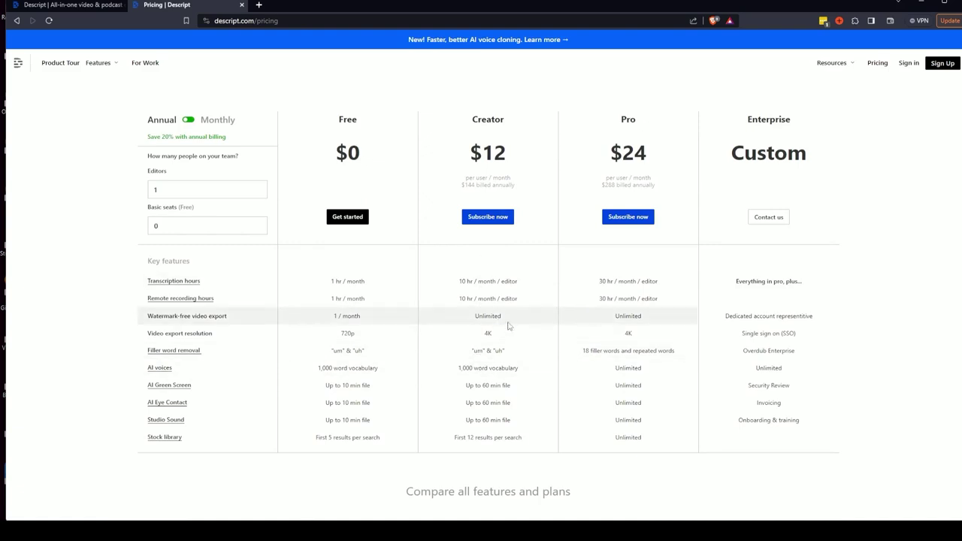
pyautogui.scroll(-1, 519, 353)
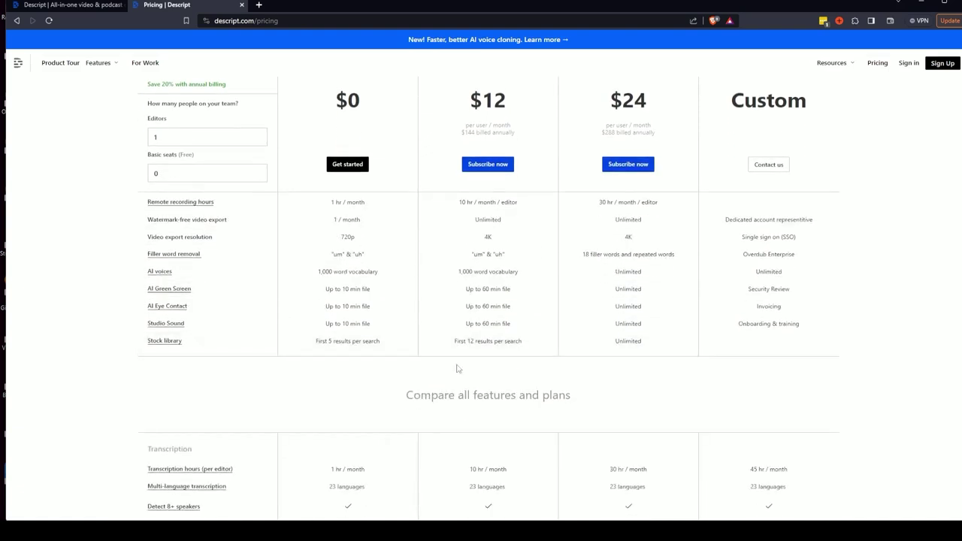
pyautogui.scroll(2, 465, 342)
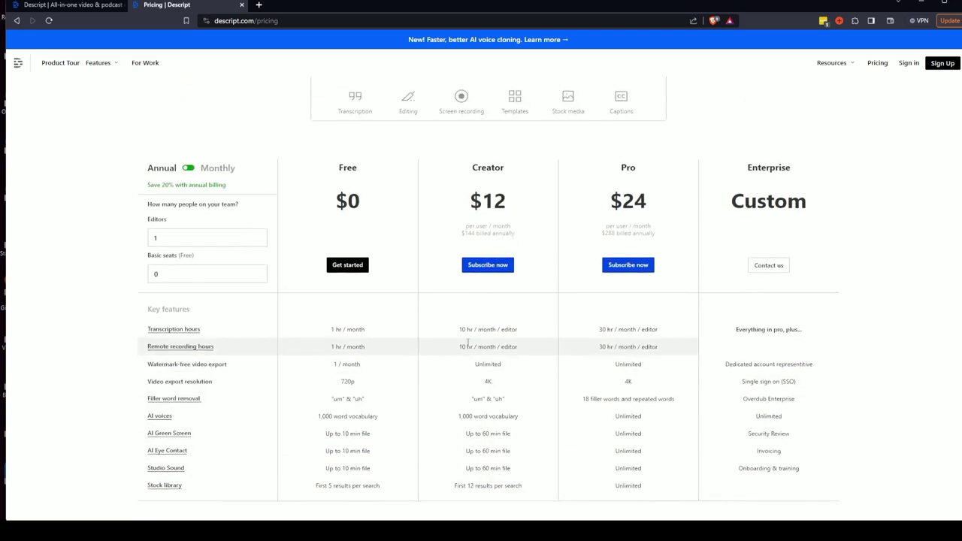
pyautogui.scroll(1, 467, 343)
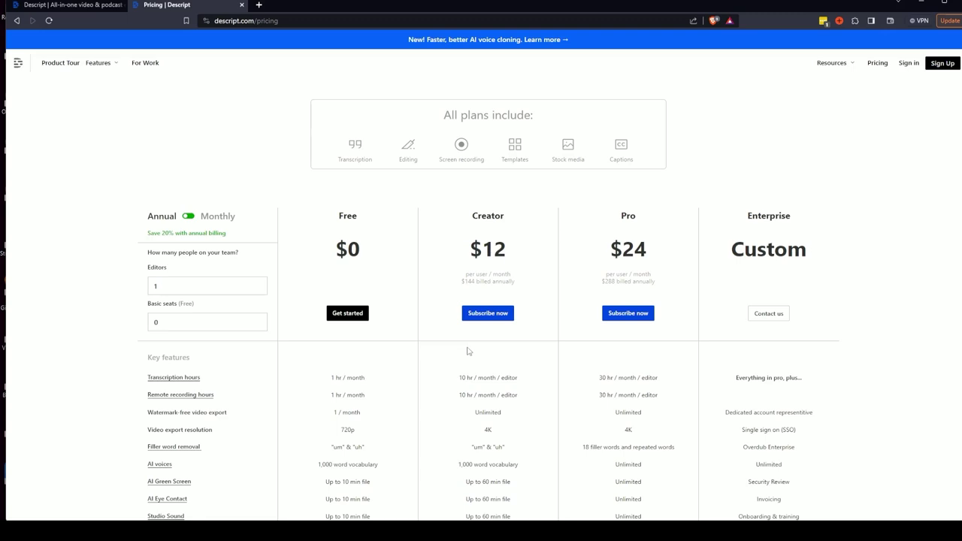
pyautogui.scroll(-1, 468, 351)
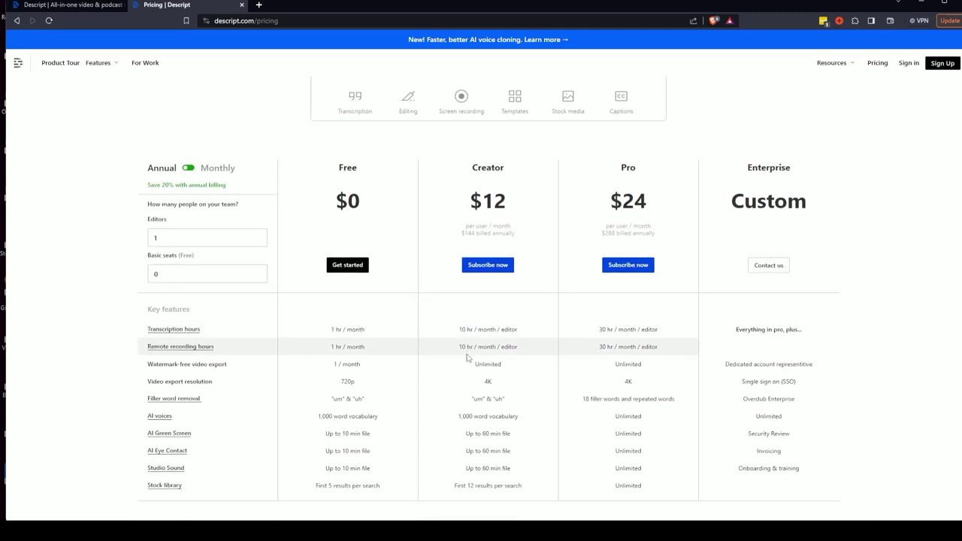